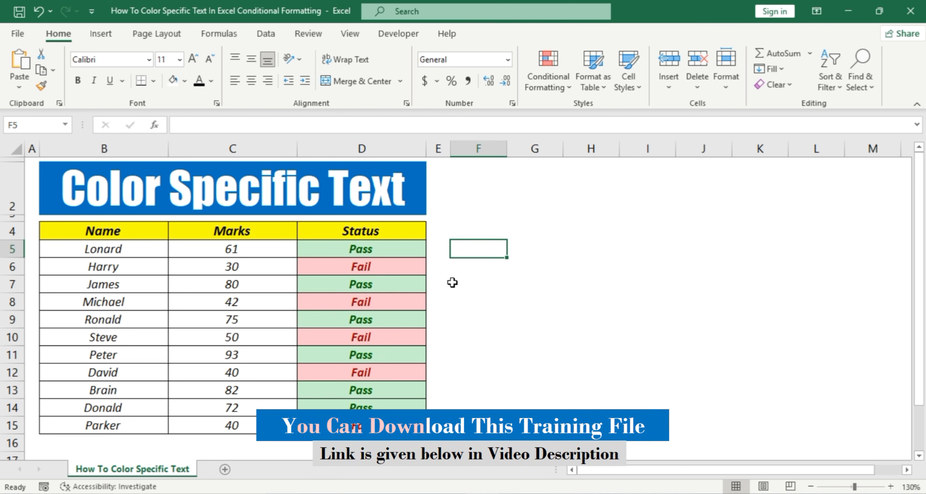
- Test the status formula by setting the marks in C5 to 60, to 59, and back to 60
click(223, 252)
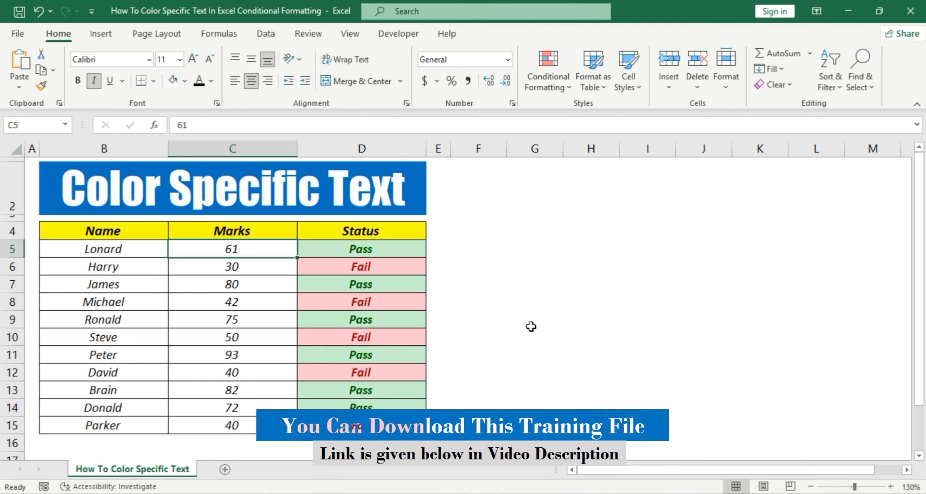
text(60)
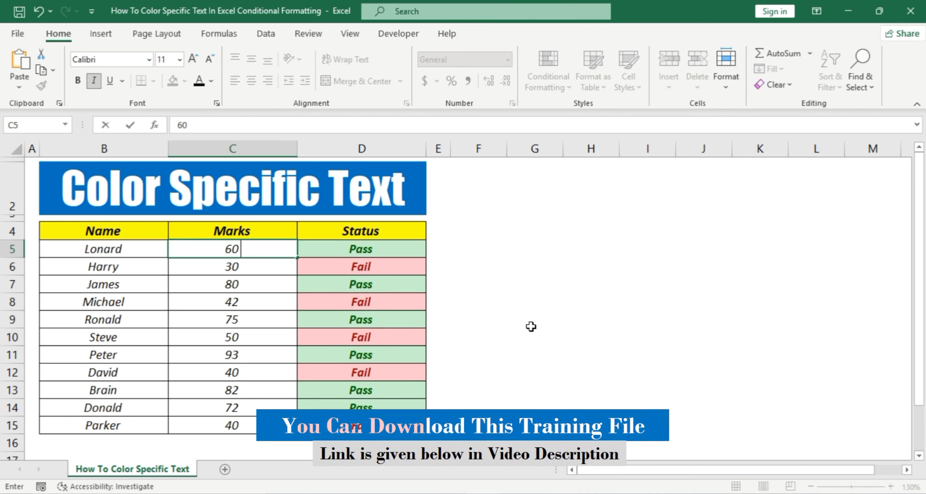
key(Return)
key(Up)
text(59)
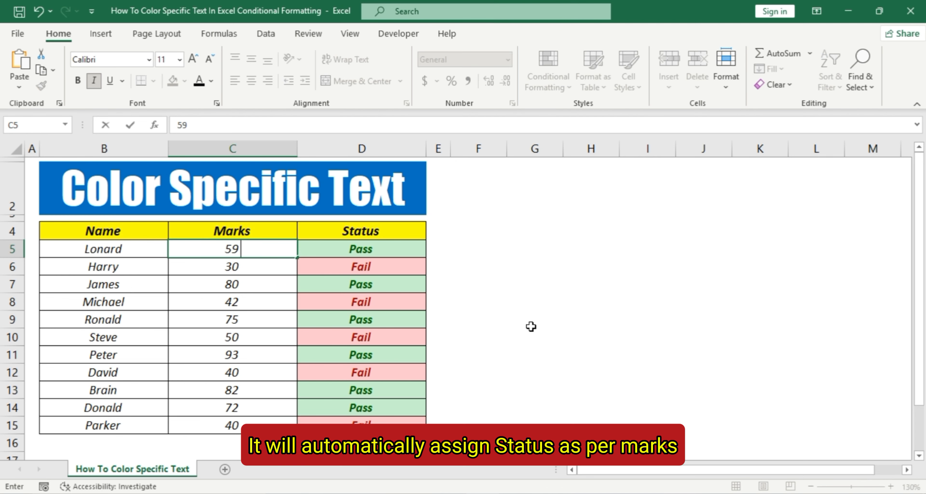
key(Return)
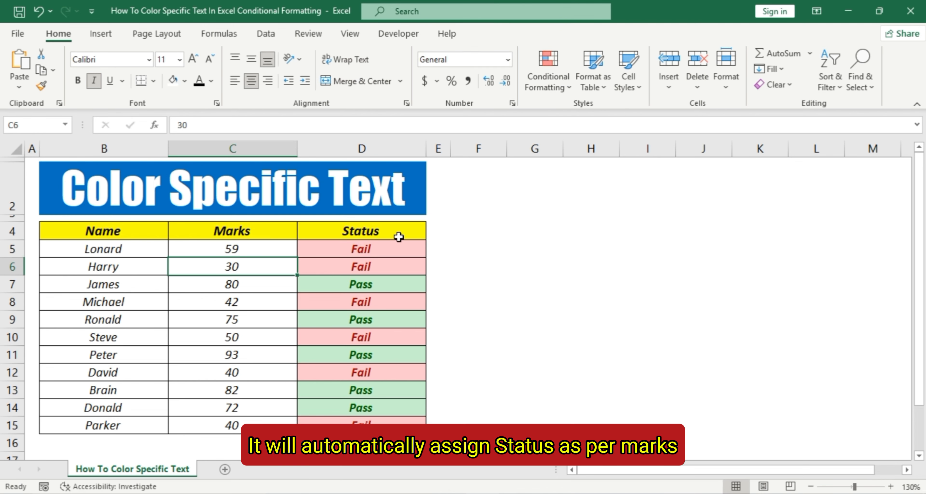
click(268, 253)
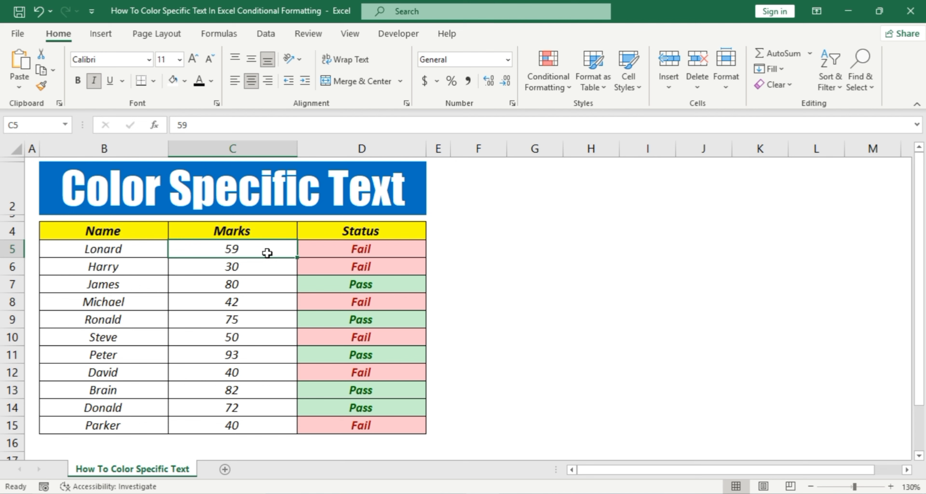
text(60)
key(Return)
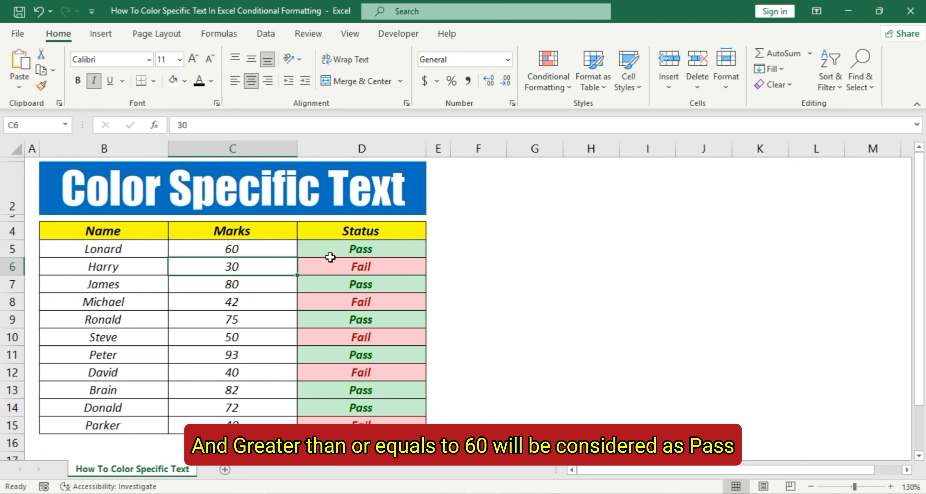
- Undo the recent marks edits and Status fill formatting, back to the version with only green and red font colours
key(ctrl+z)
key(ctrl+z)
key(ctrl+z)
key(ctrl+z)
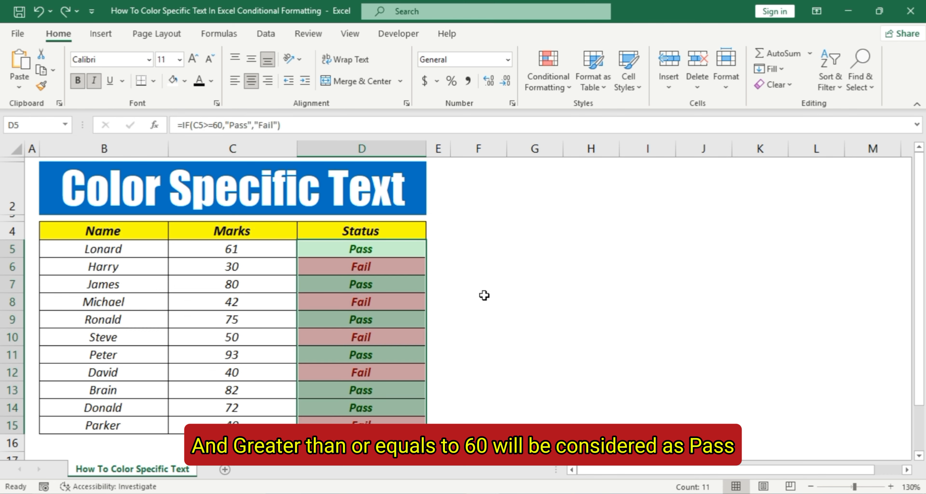
key(ctrl+z)
key(ctrl+z)
key(ctrl+z)
key(ctrl+z)
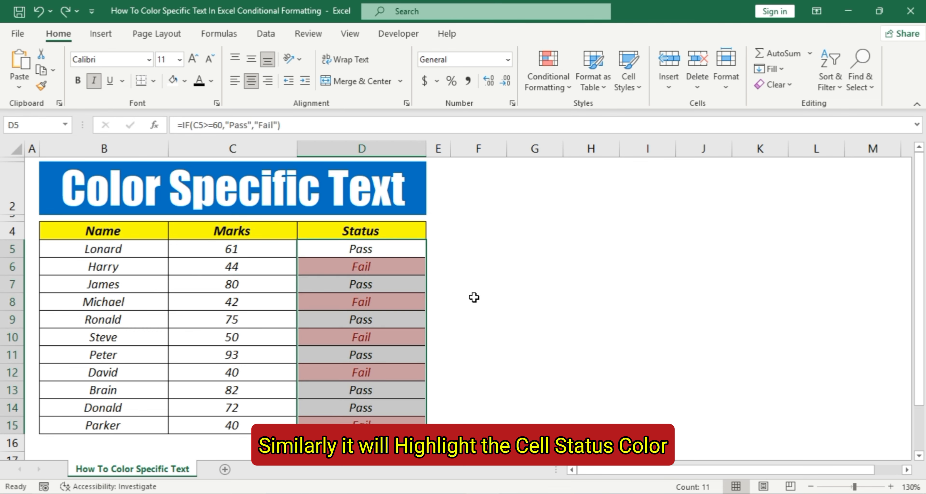
key(ctrl+z)
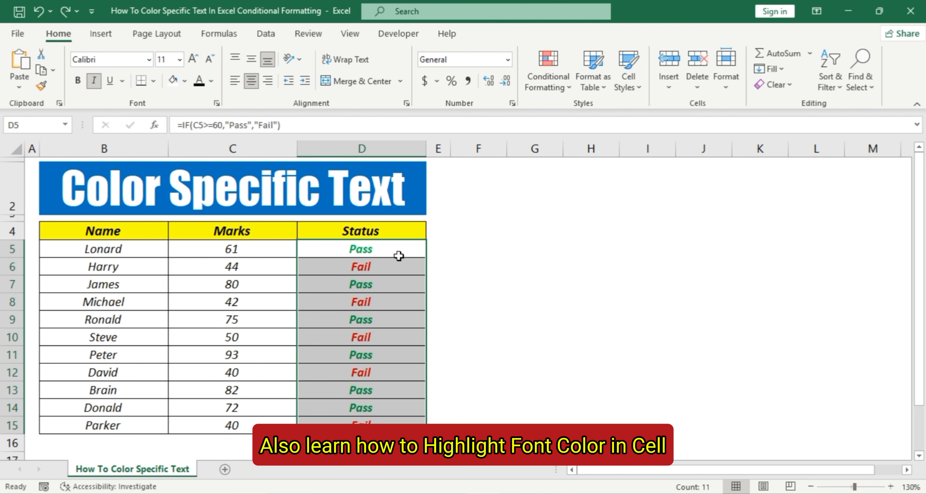
click(464, 260)
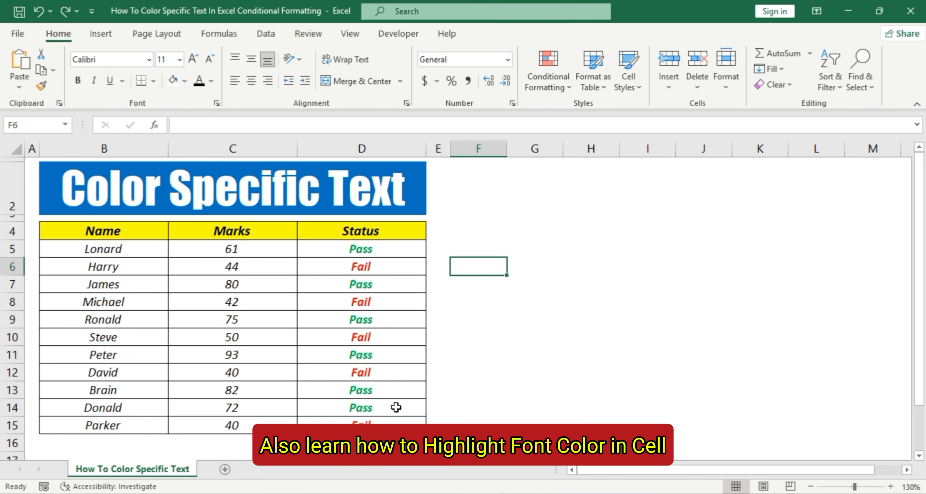
- Test the font colouring in the Status column by setting the marks in C5 to 59 and back to 61
click(241, 255)
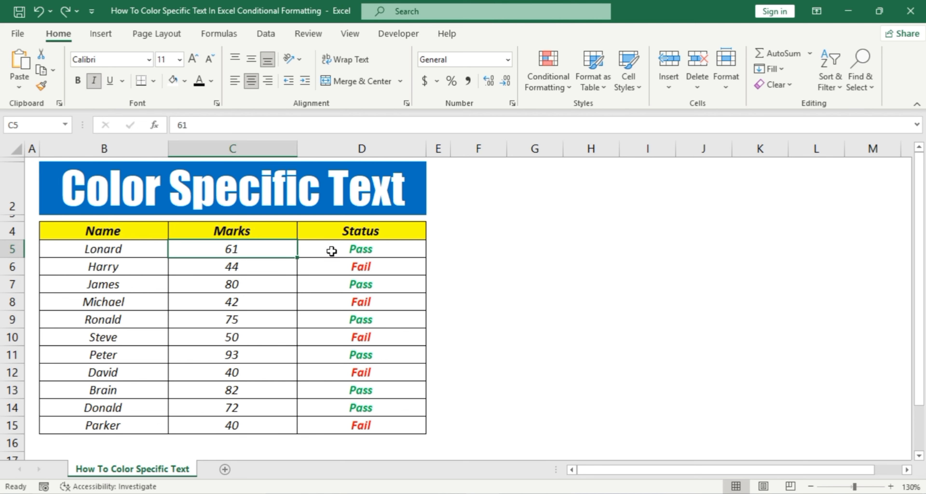
text(59)
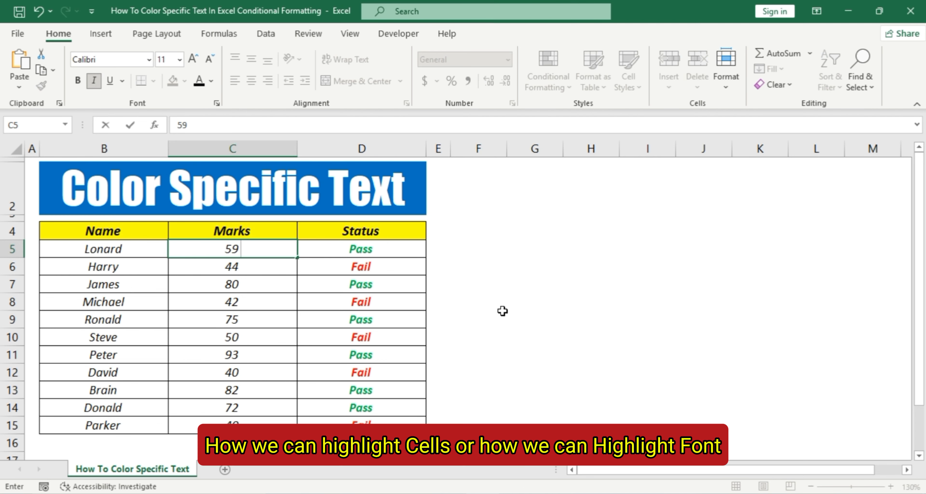
key(Return)
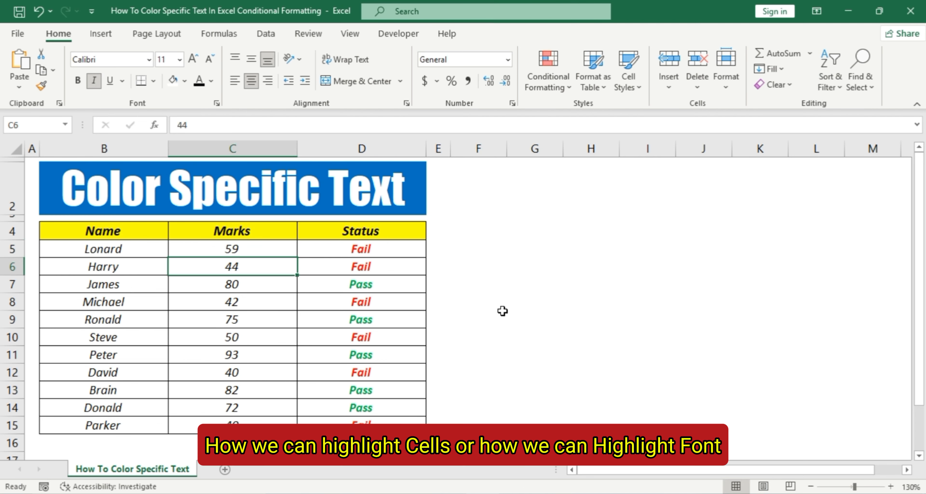
click(282, 247)
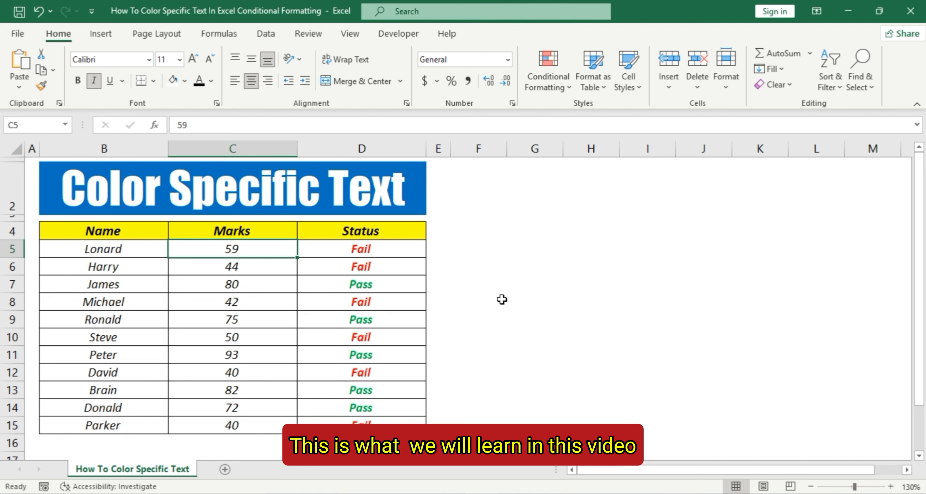
text(61)
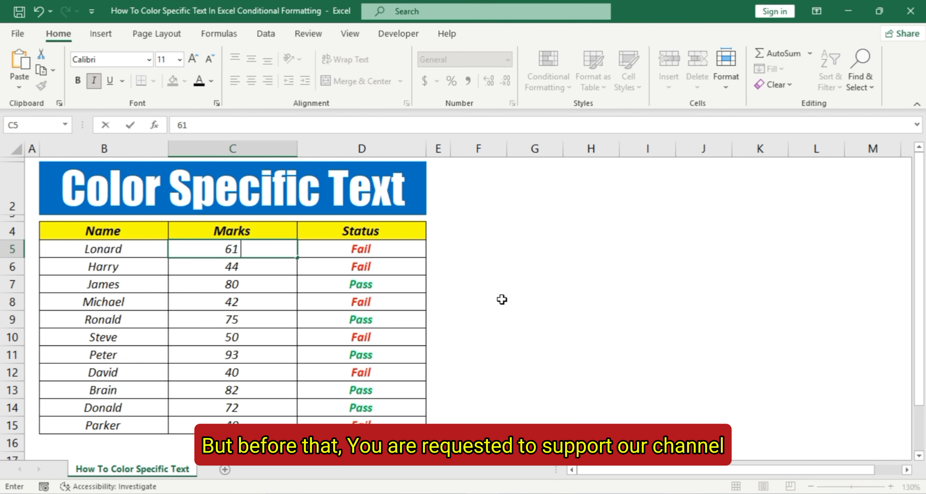
key(Return)
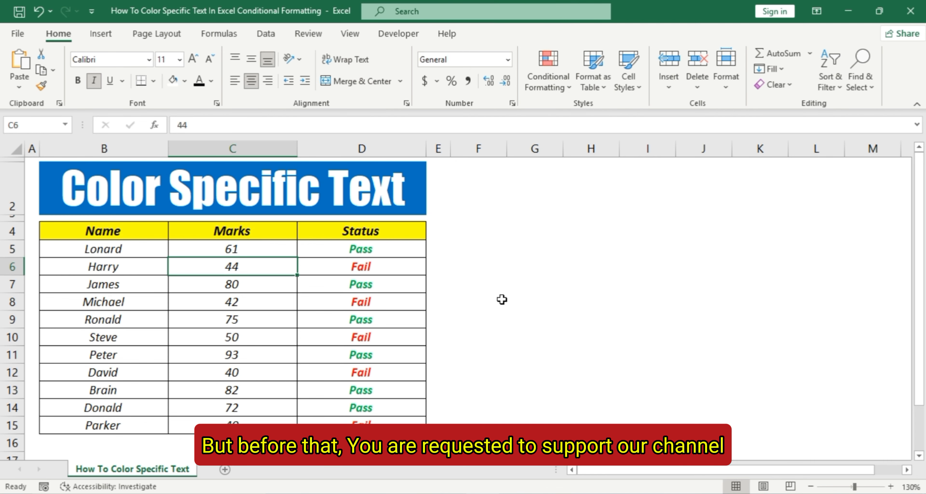
drag(387, 248, 388, 414)
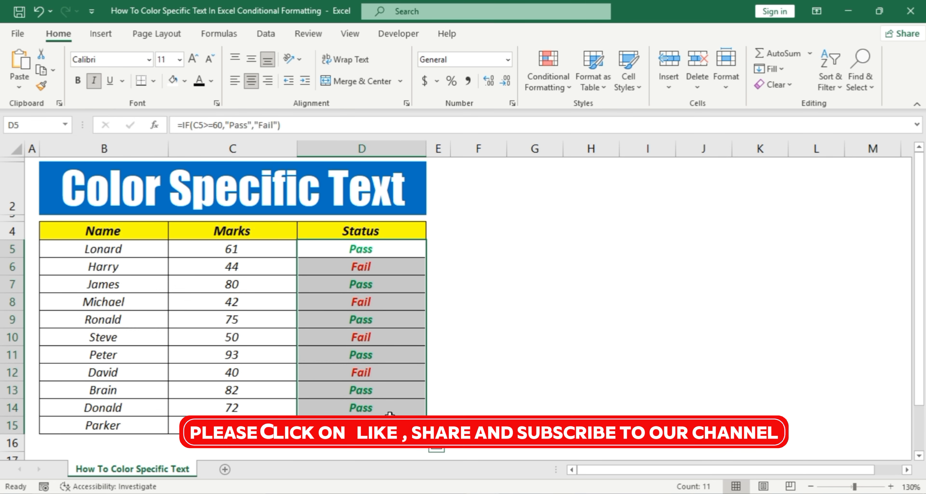
click(449, 354)
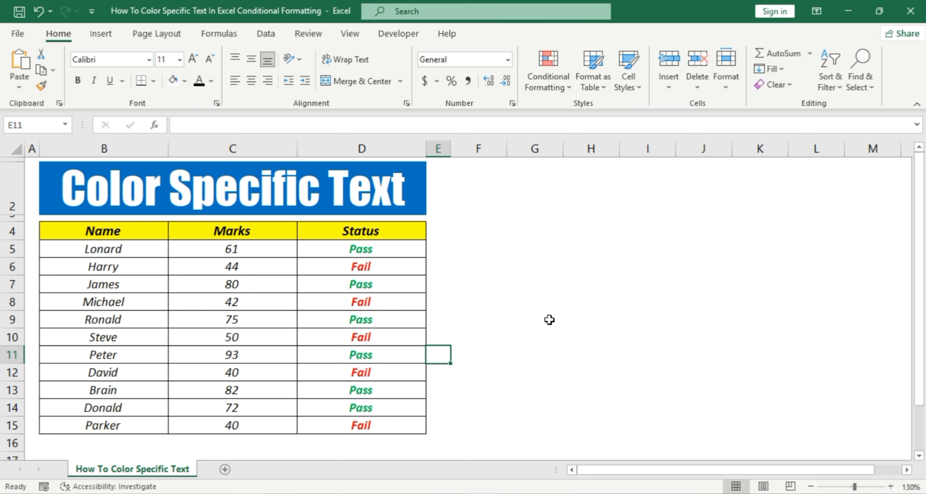
click(591, 317)
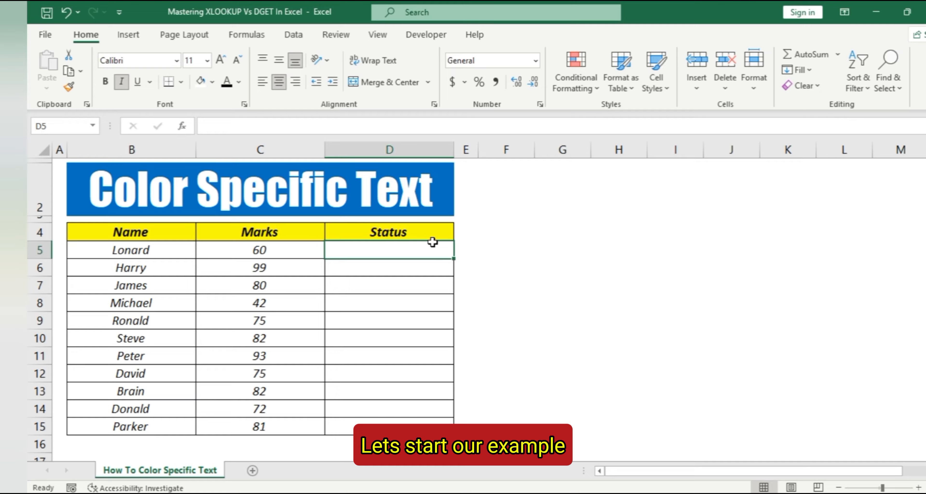
click(82, 199)
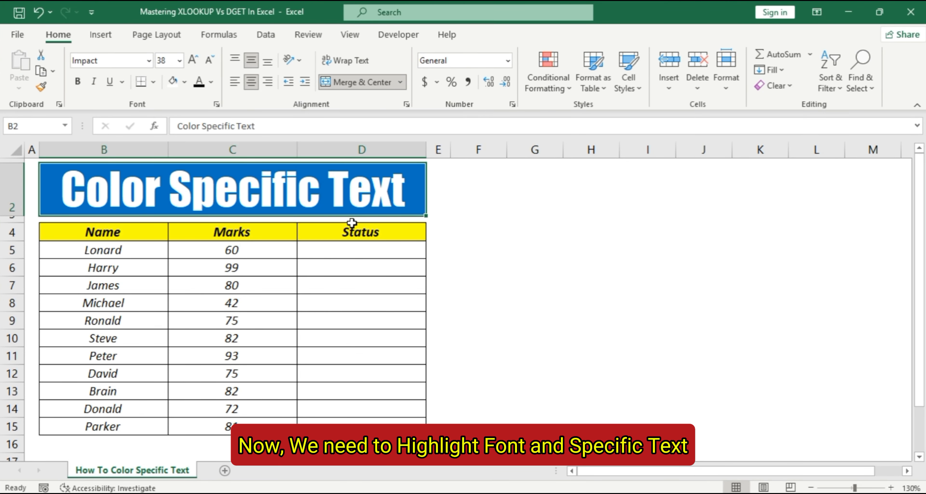
drag(139, 235, 284, 427)
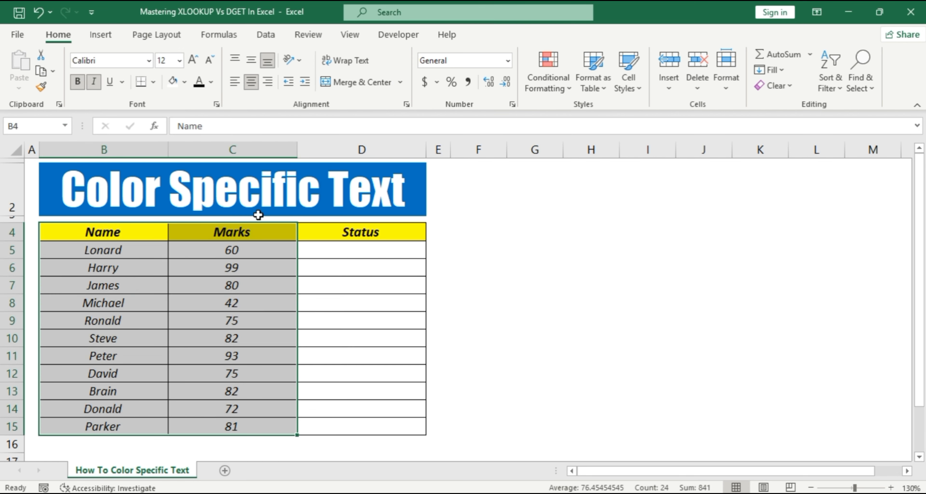
- Enter the formula =IF(C5>=60,"Pass","Fail") in D5, the first cell of the Status column
click(326, 249)
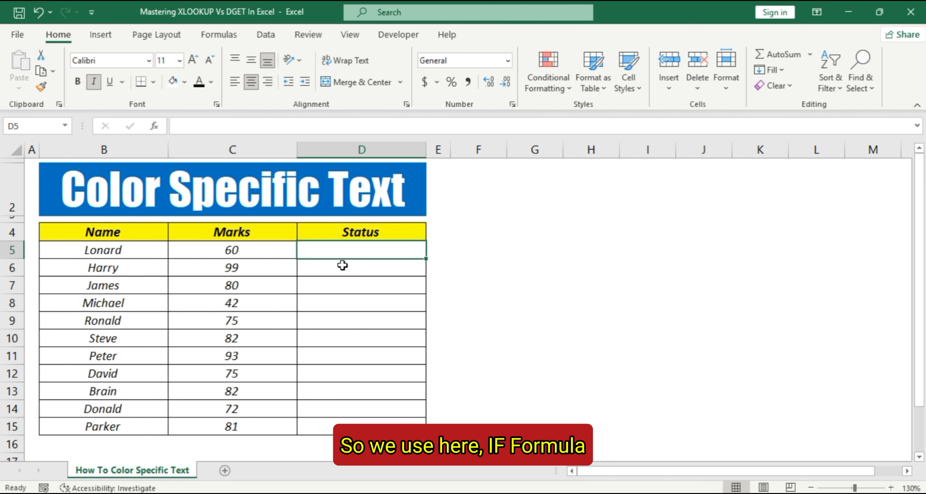
text(=)
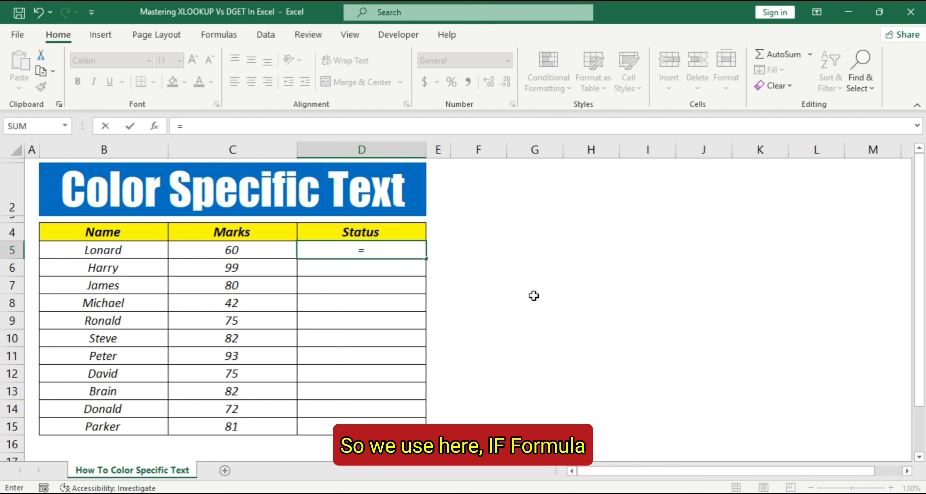
text(IF)
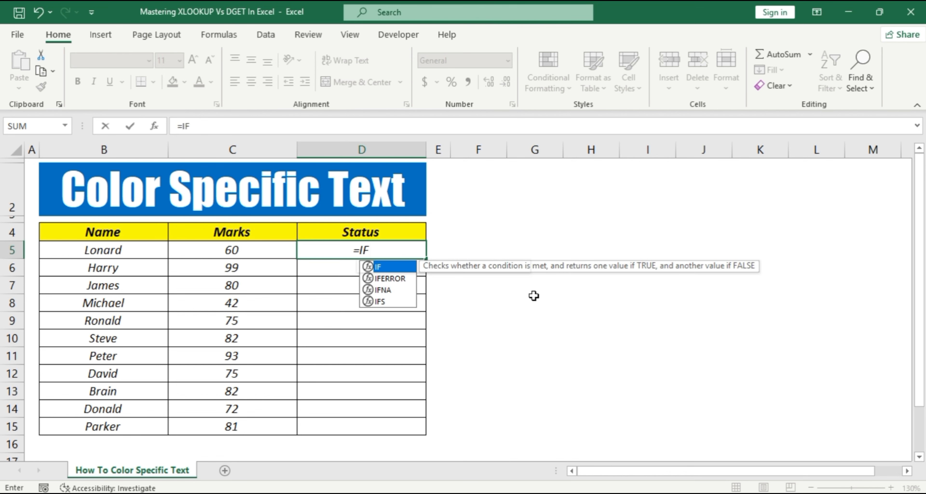
text(()
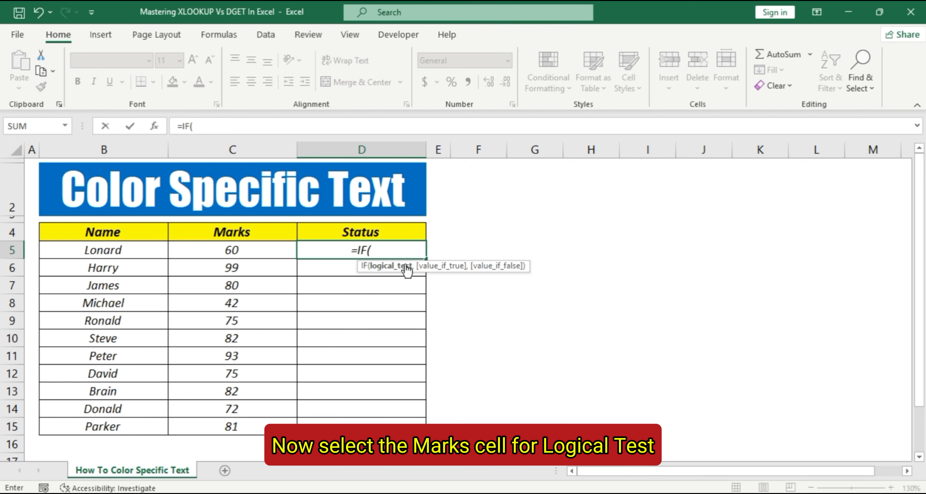
click(239, 250)
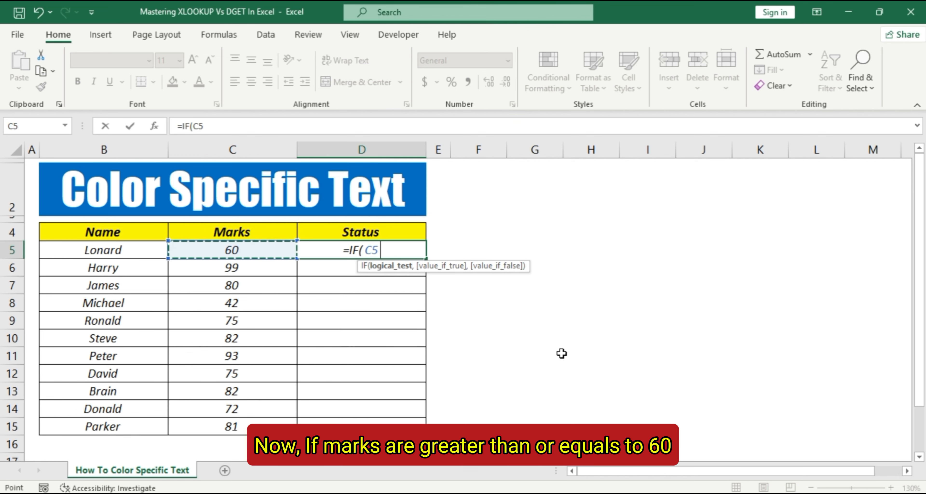
text(>)
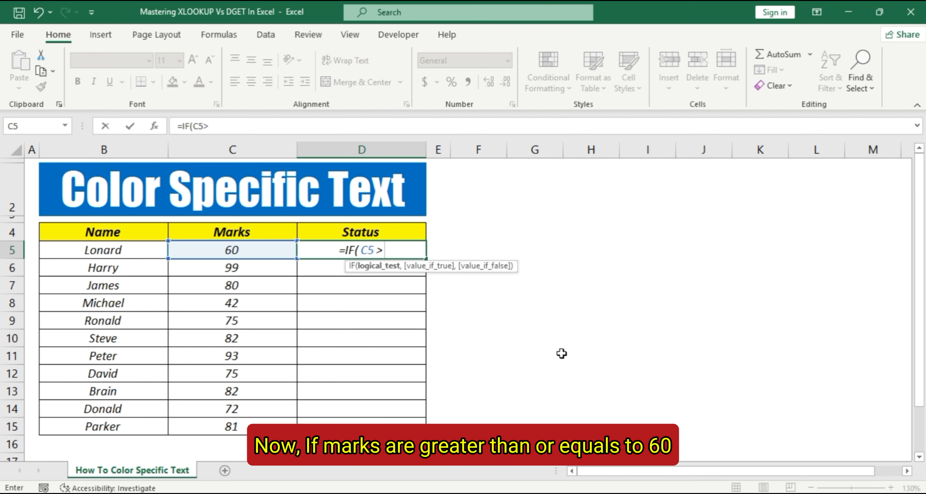
text(=)
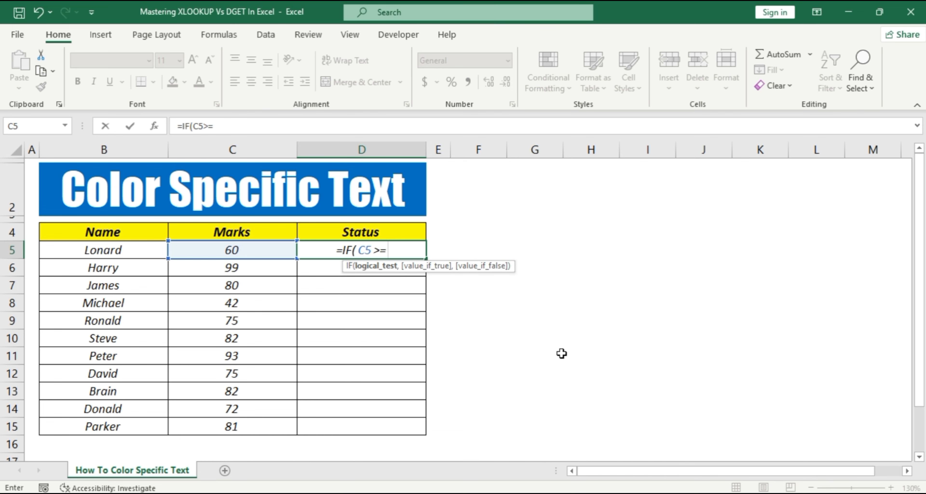
text(60)
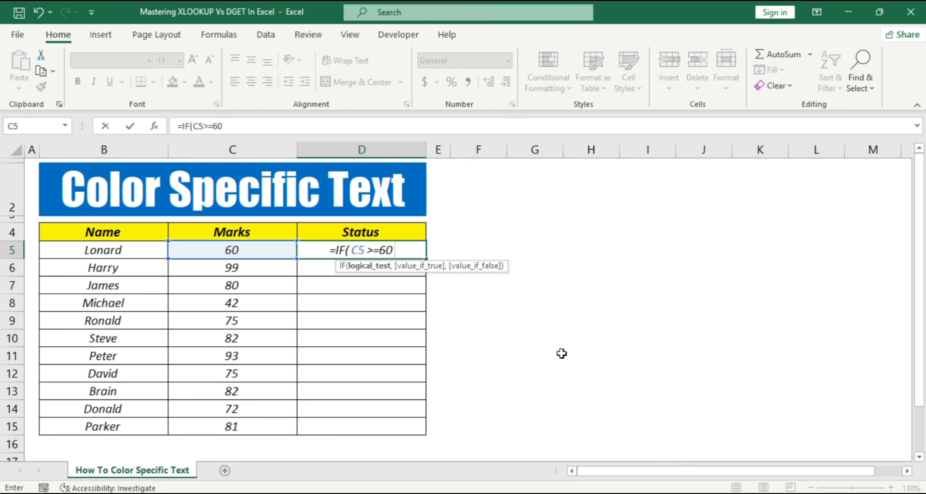
text(,)
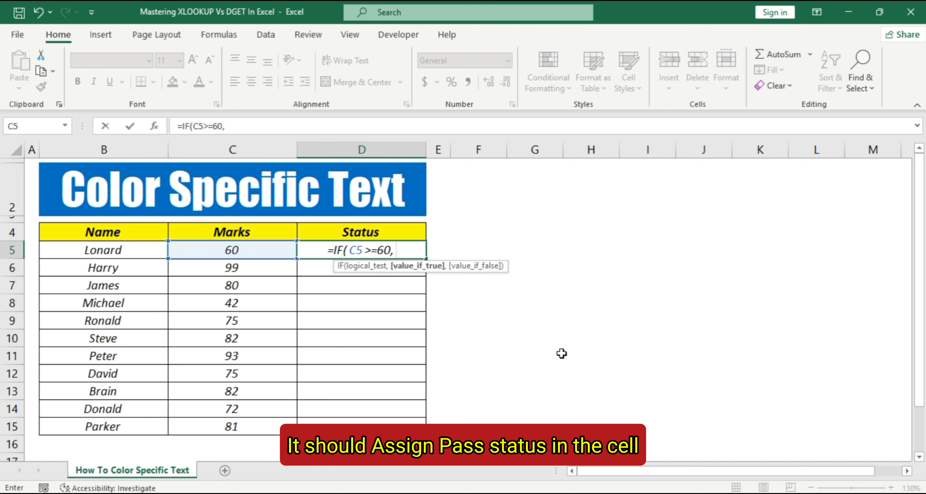
text(")
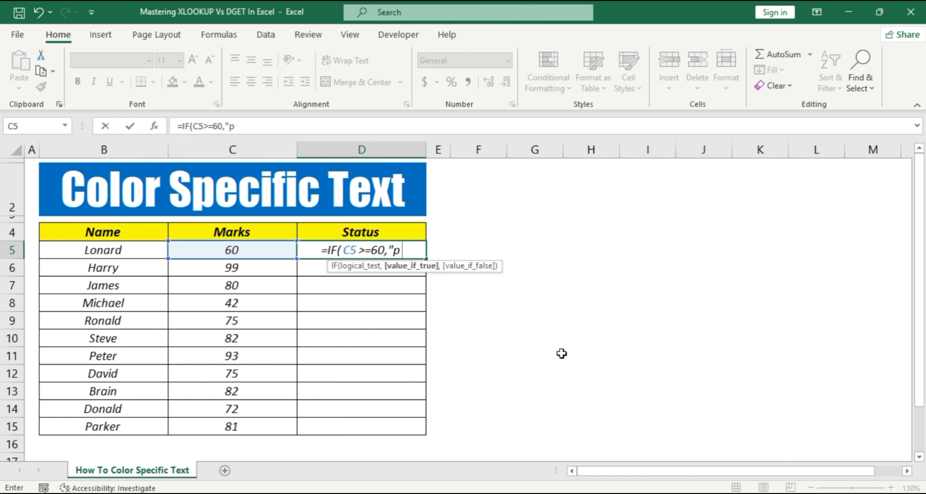
text(Pass)
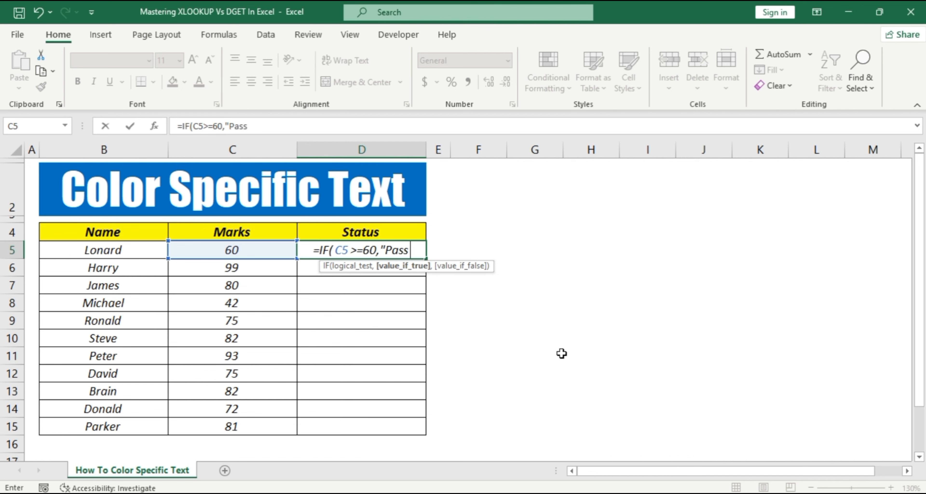
text(","F)
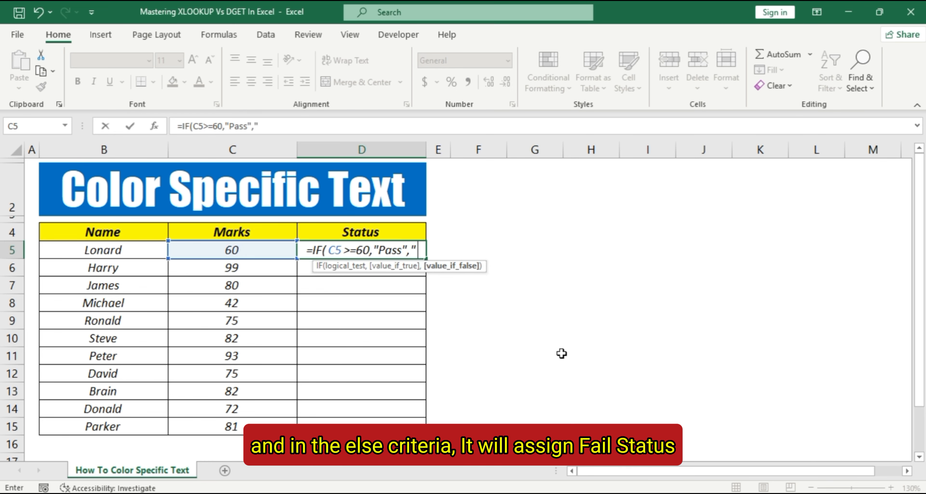
text(ail)
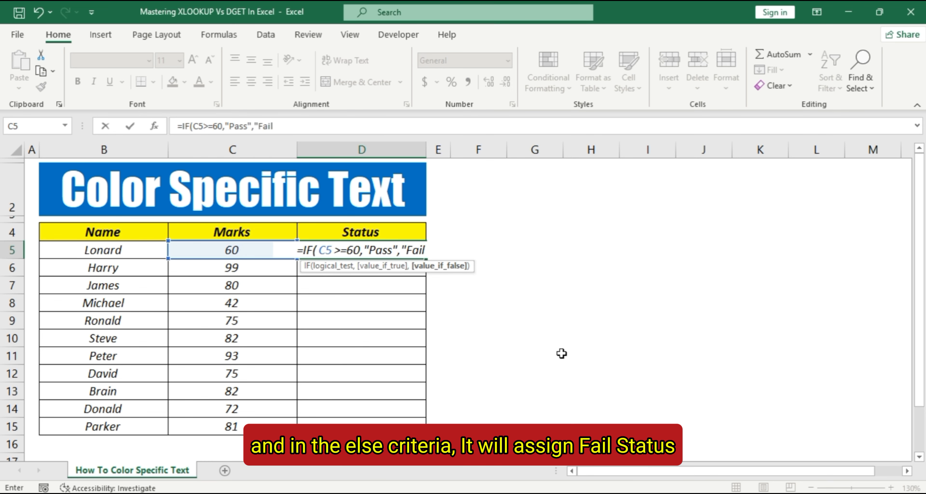
text("))
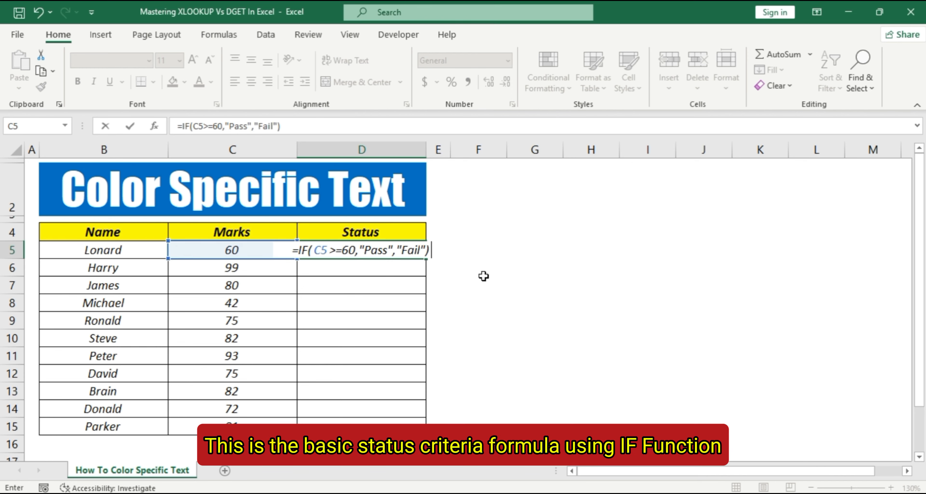
key(Return)
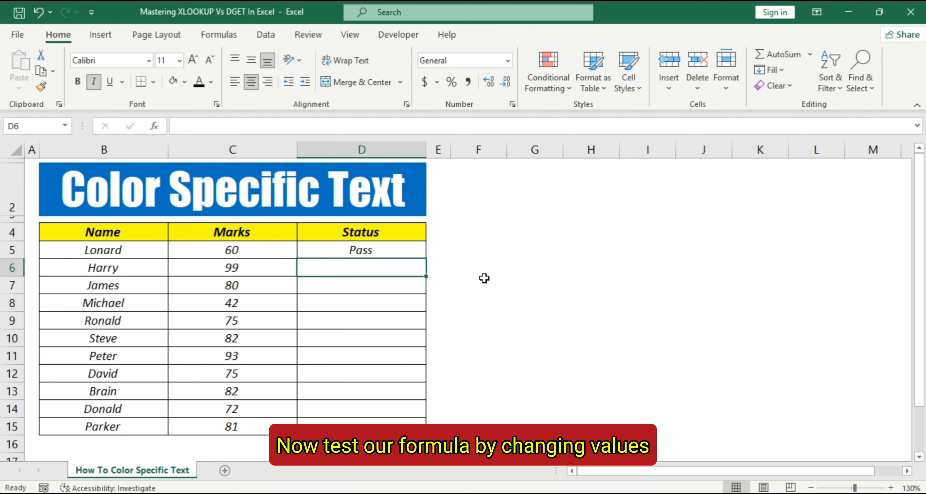
- Test the status formula by setting the marks in C5 to 59 and to 61
click(271, 248)
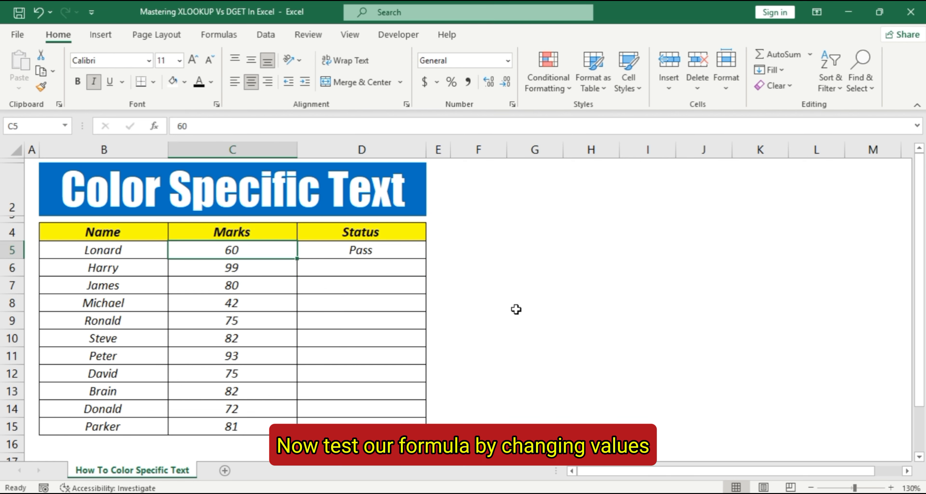
text(59)
key(Return)
key(Up)
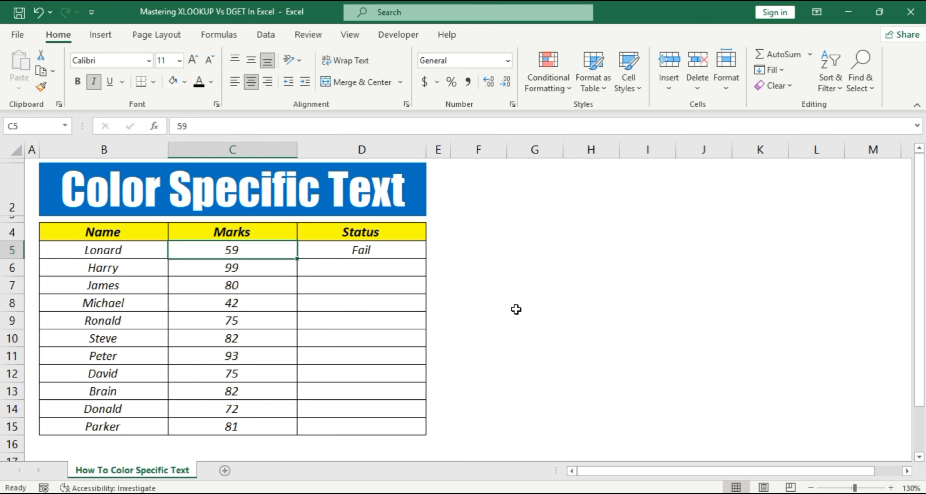
text(61)
key(Return)
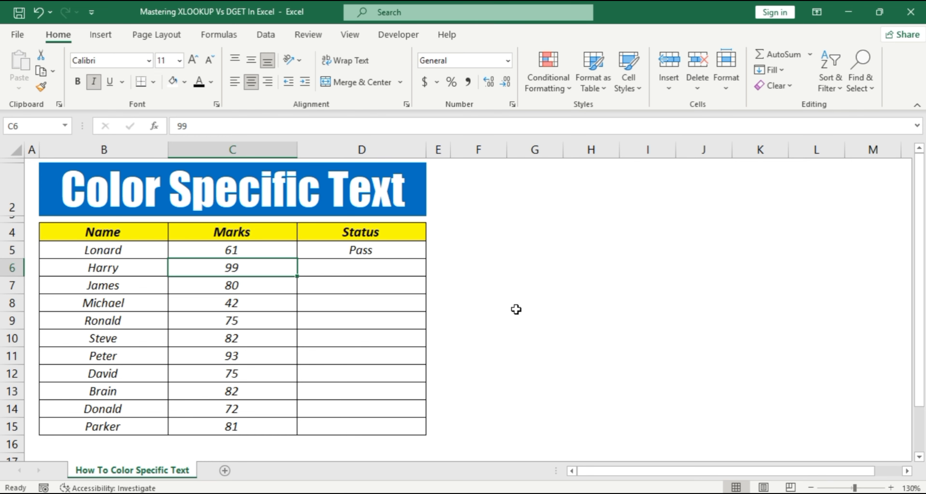
- Fill the status formula from D5 down to D15 and test it by setting the marks in C10 to 90 and to 50
click(399, 254)
drag(428, 258, 425, 427)
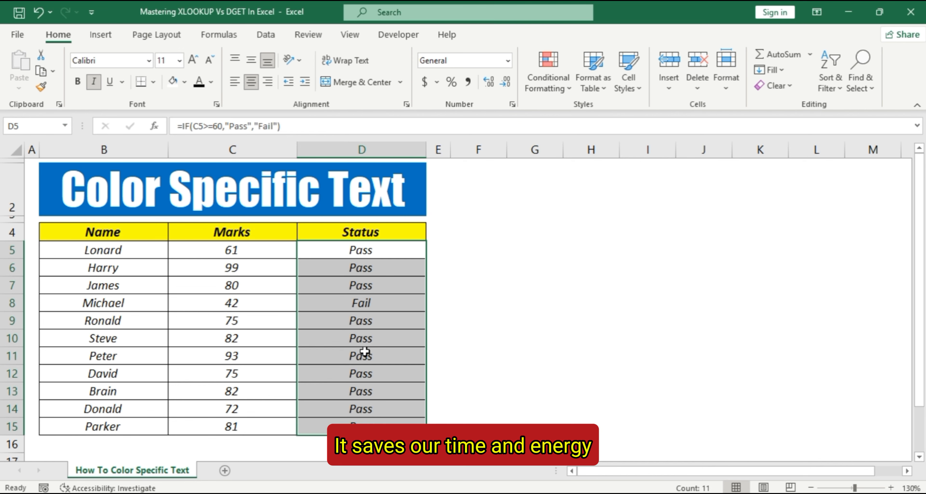
click(253, 340)
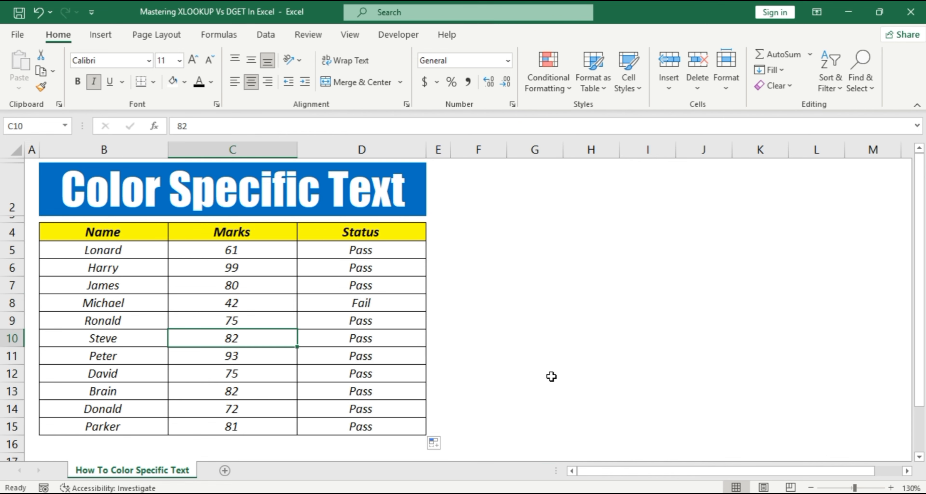
text(90)
key(Return)
key(Up)
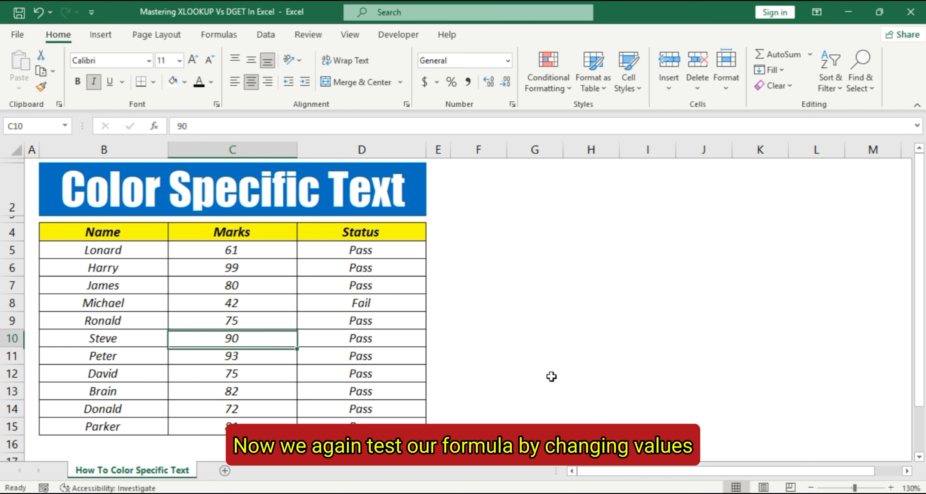
text(50)
key(Return)
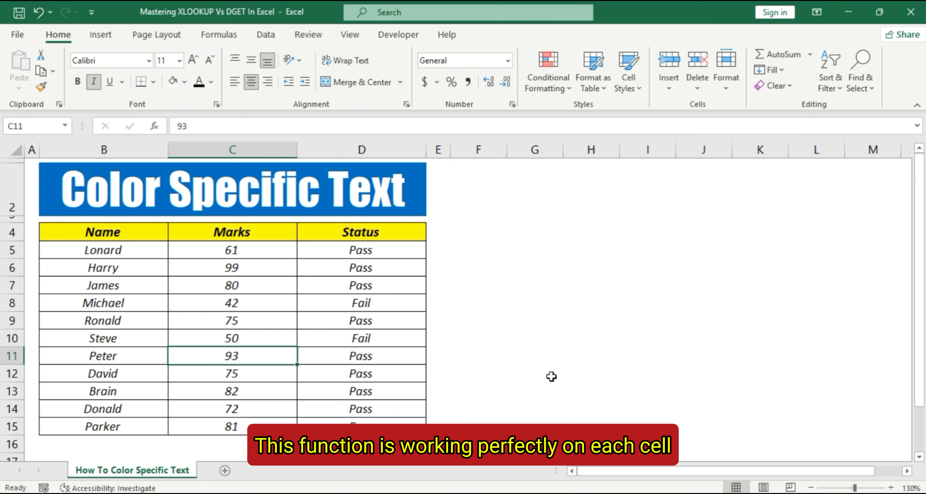
- Set the marks in C12 and C15 to 40
key(Down)
text(40)
key(Return)
key(Down)
key(Down)
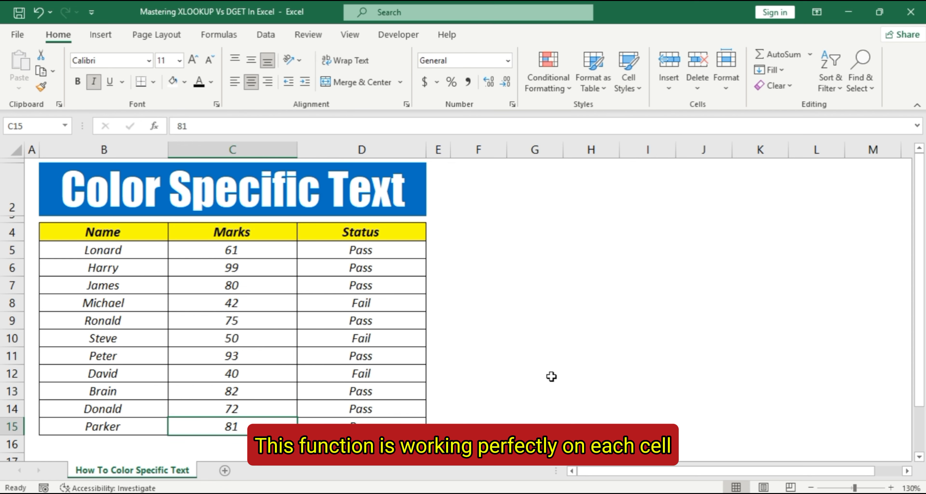
text(40)
key(Return)
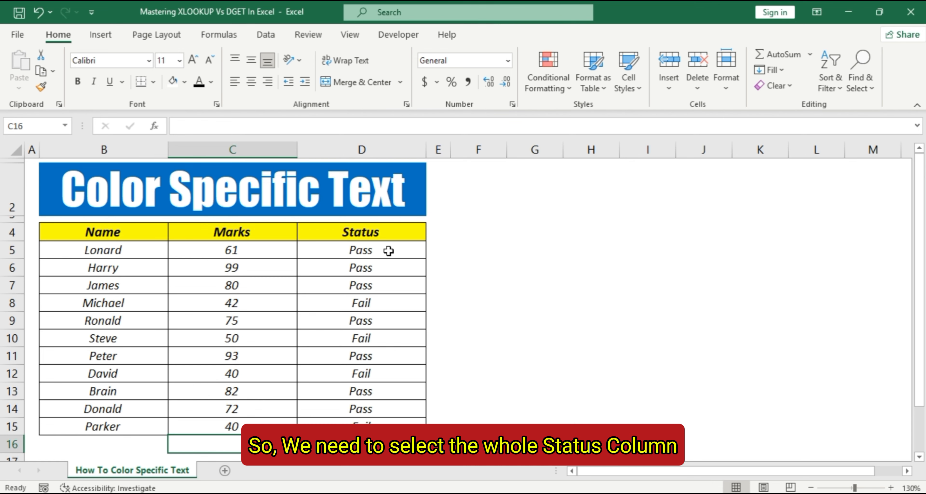
- Create a new conditional formatting rule for D5:D15 that formats only cells with specific text containing Pass
drag(391, 250, 382, 428)
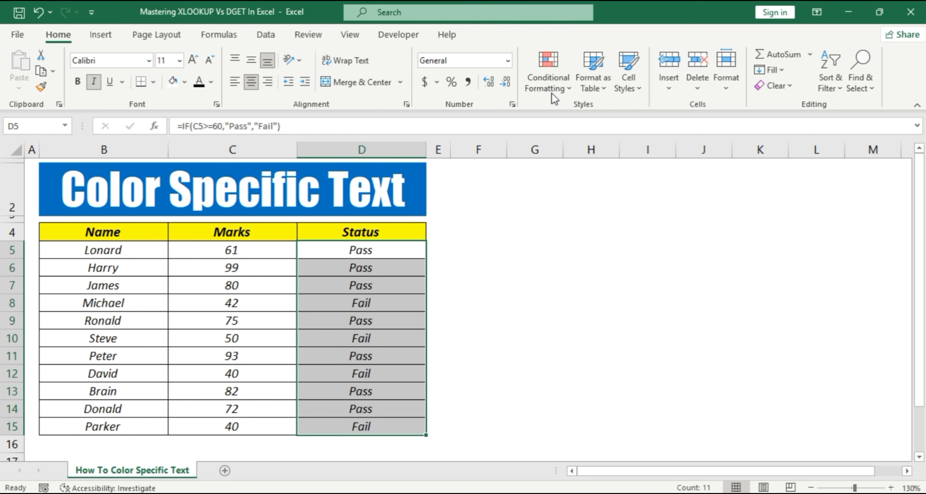
click(568, 92)
mouse_move(563, 184)
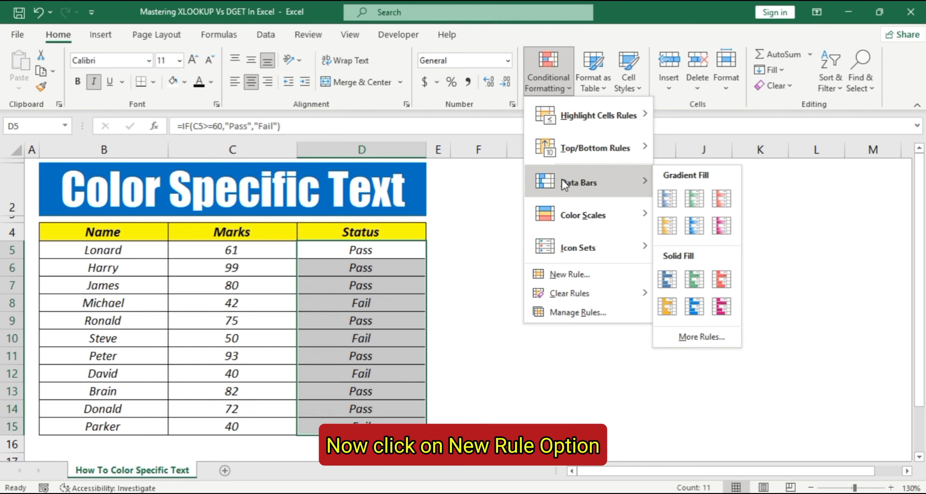
click(569, 280)
drag(622, 186, 480, 177)
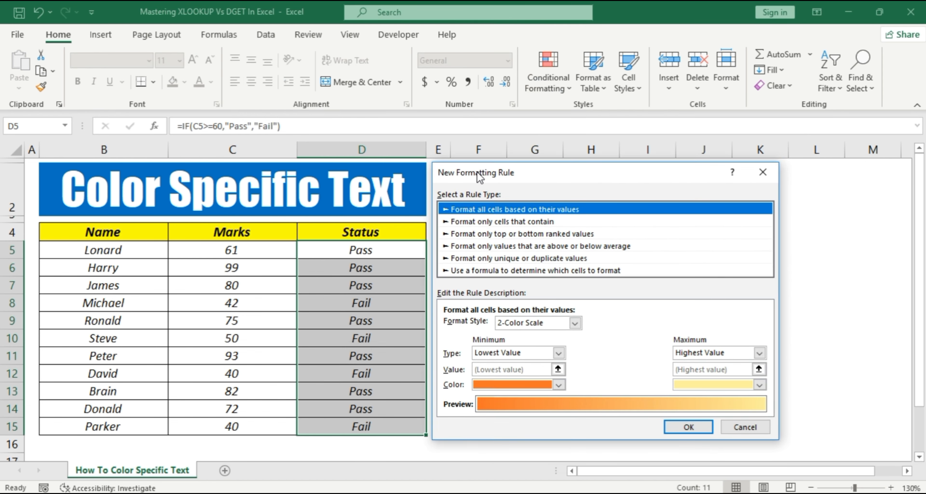
click(478, 222)
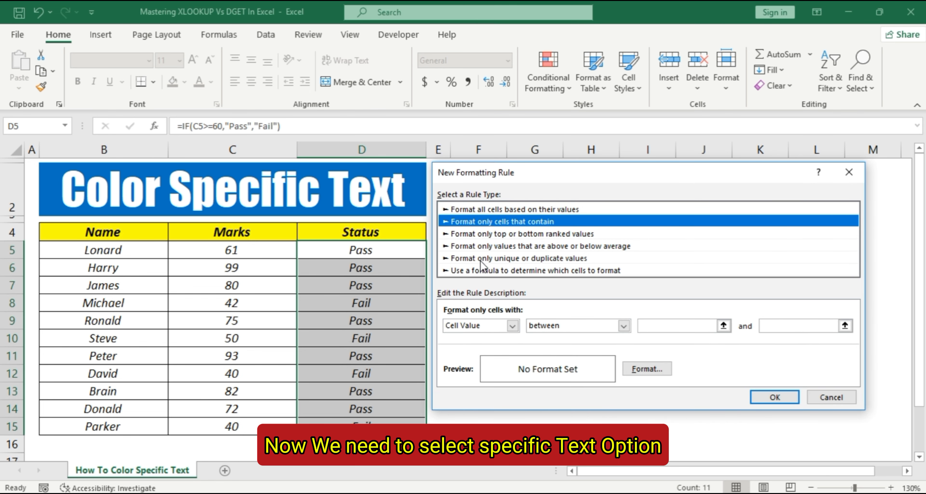
click(476, 326)
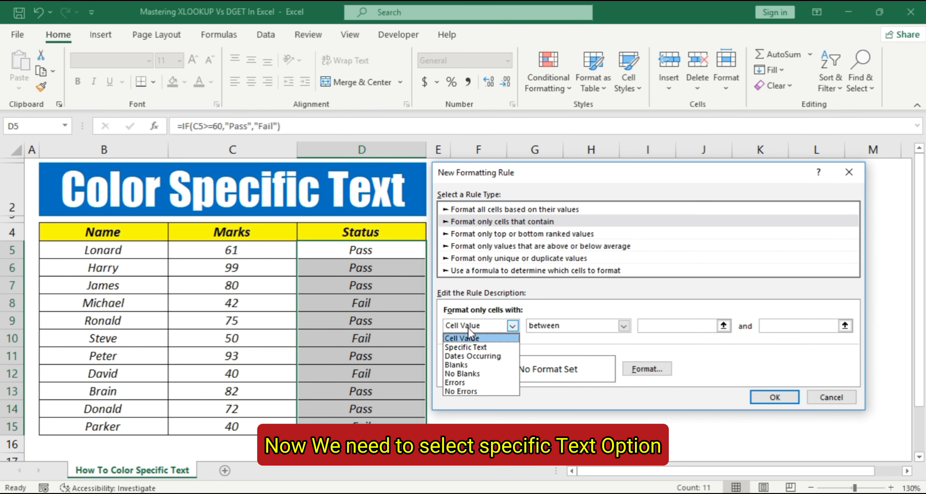
click(465, 347)
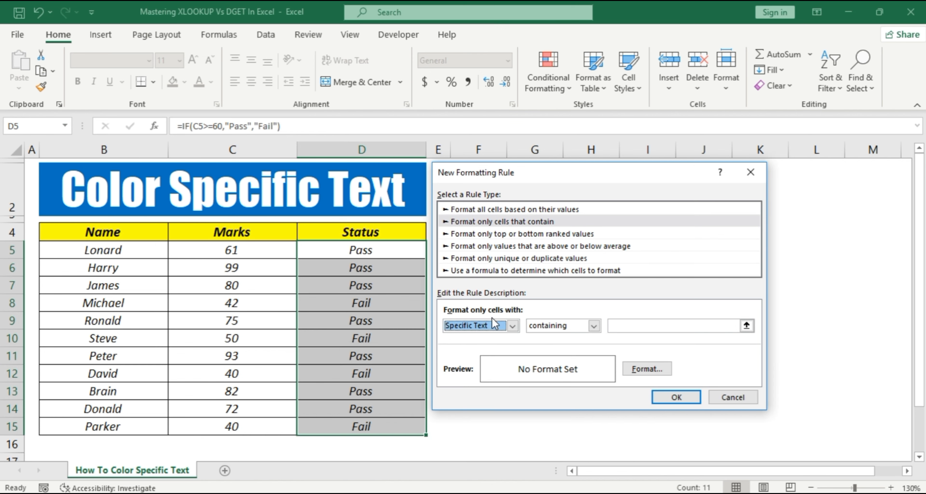
click(652, 324)
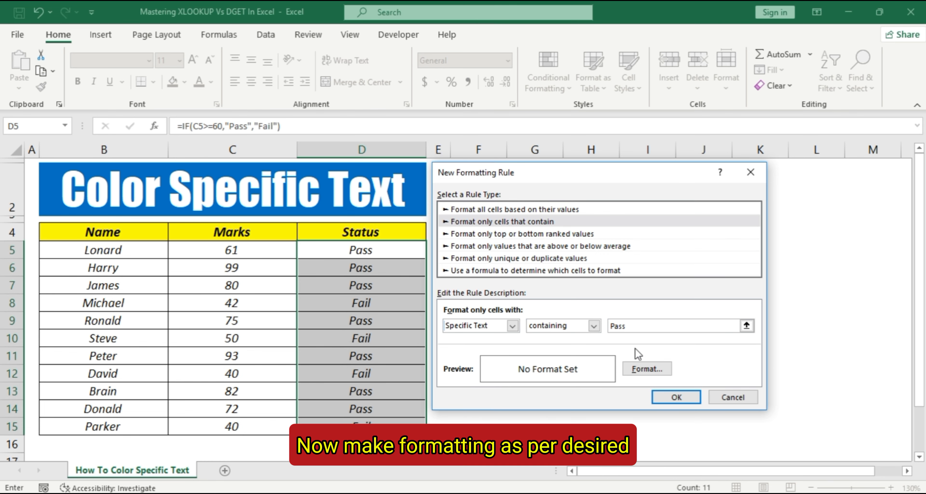
- Format the Pass rule with a bold italic green font and apply it to D5:D15
click(635, 368)
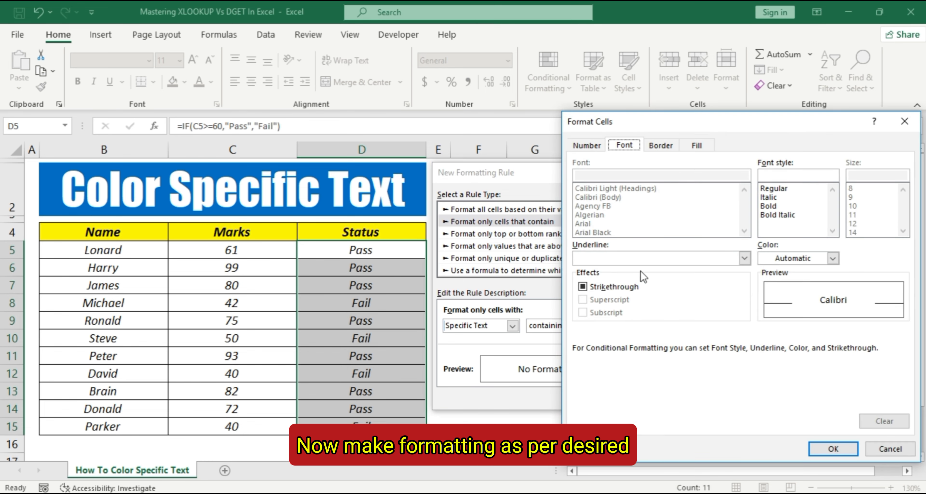
click(770, 207)
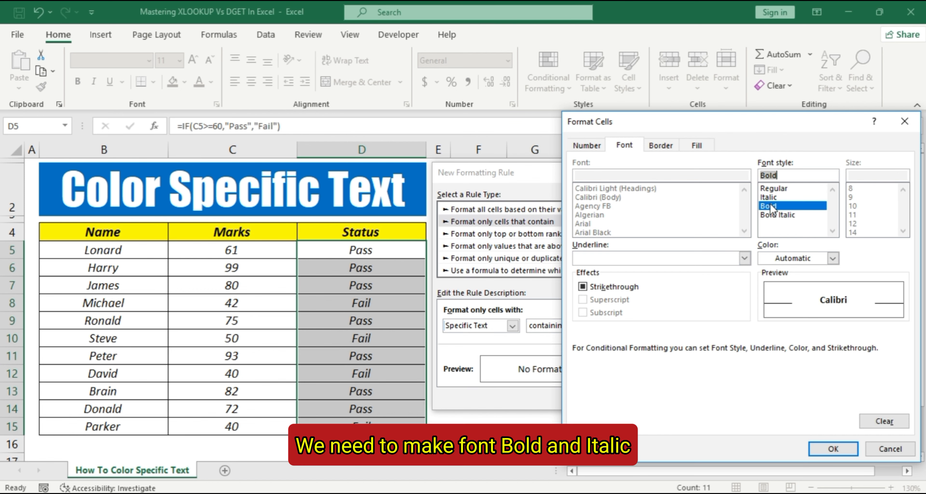
click(833, 258)
click(822, 412)
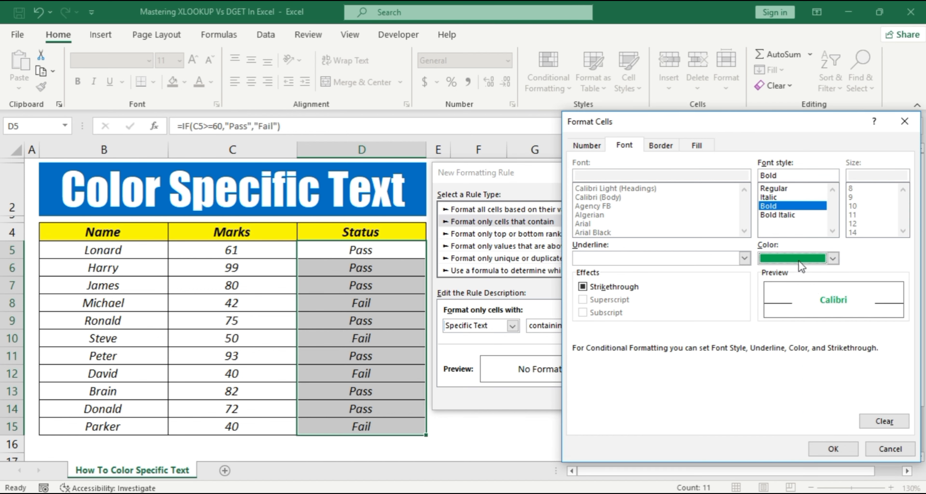
click(780, 215)
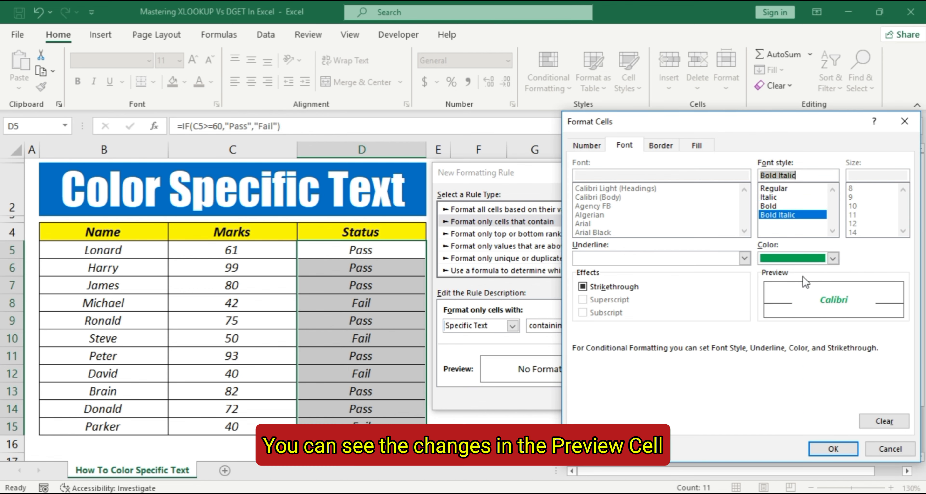
click(823, 449)
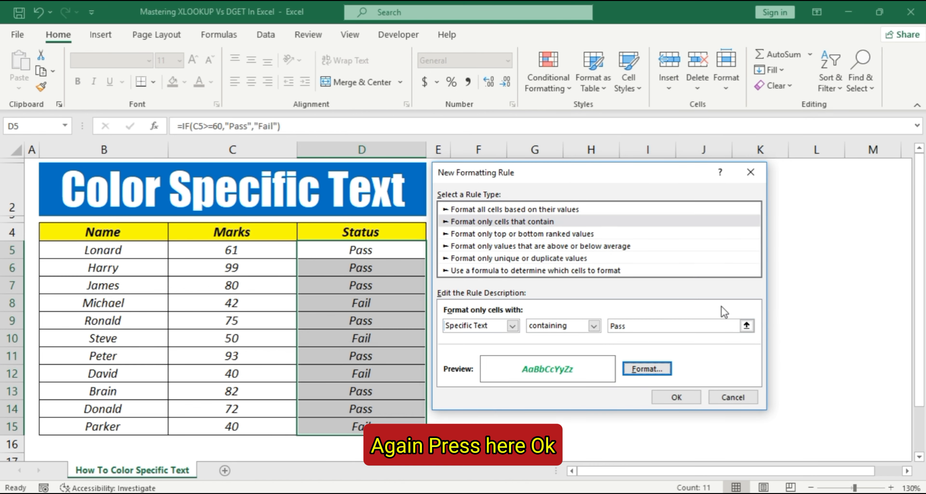
click(676, 397)
click(553, 306)
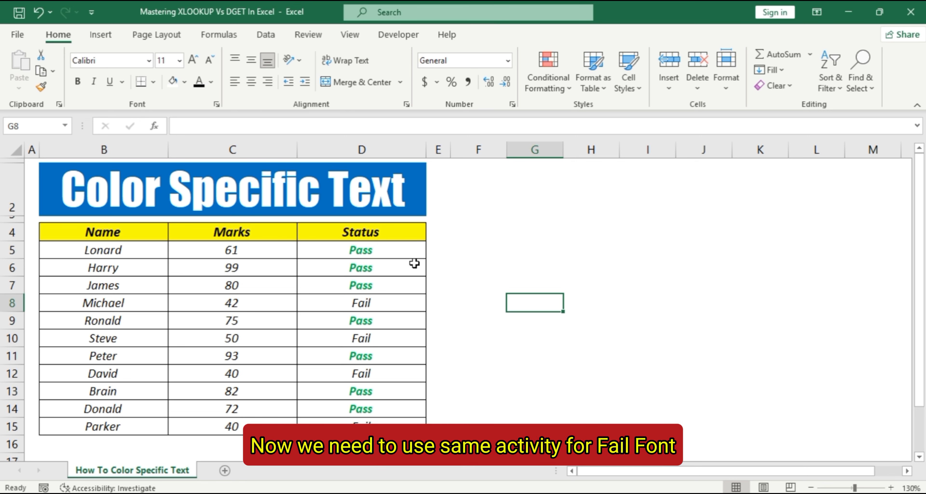
- Create a new conditional formatting rule for D5:D15 that formats only cells with specific text containing Fail
click(469, 308)
drag(372, 252, 372, 424)
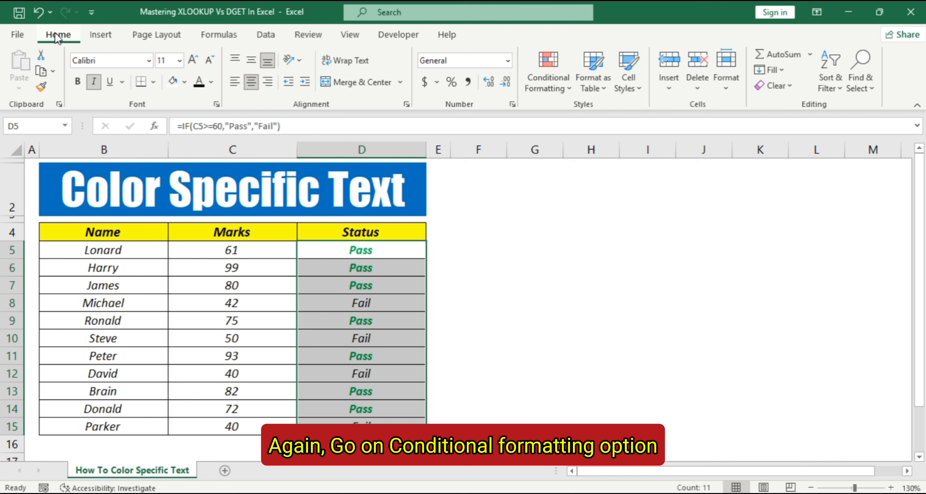
click(550, 79)
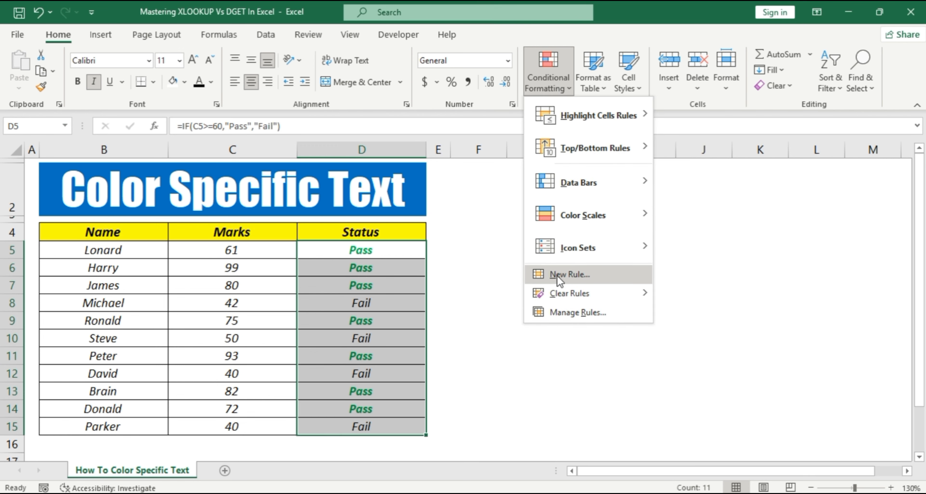
click(564, 275)
drag(470, 161, 487, 170)
click(480, 216)
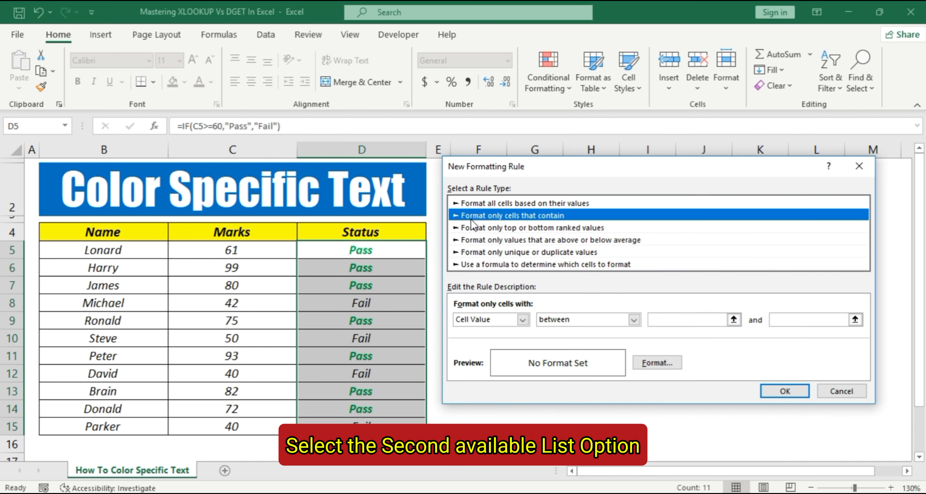
click(522, 319)
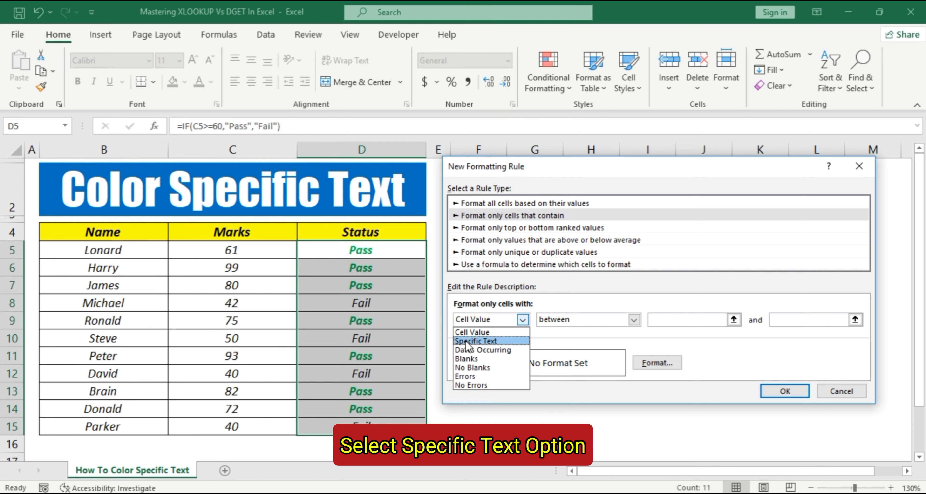
click(484, 341)
click(643, 319)
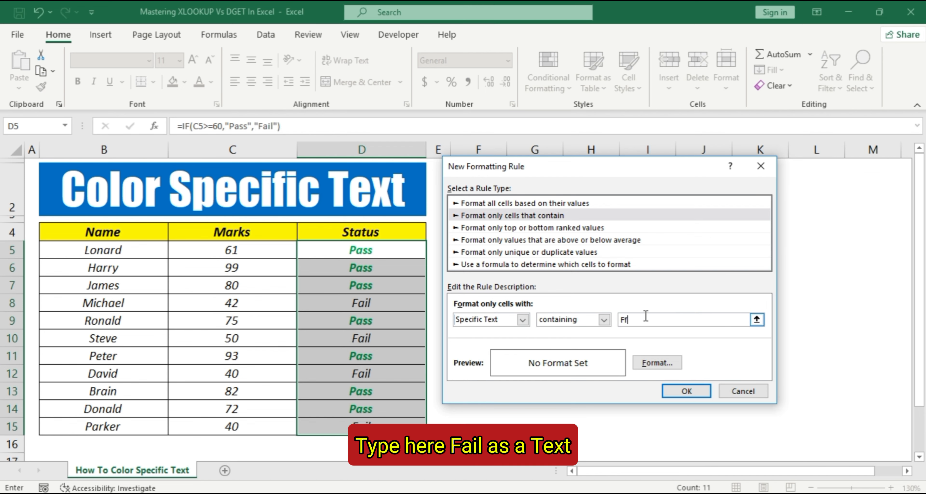
text(Fail)
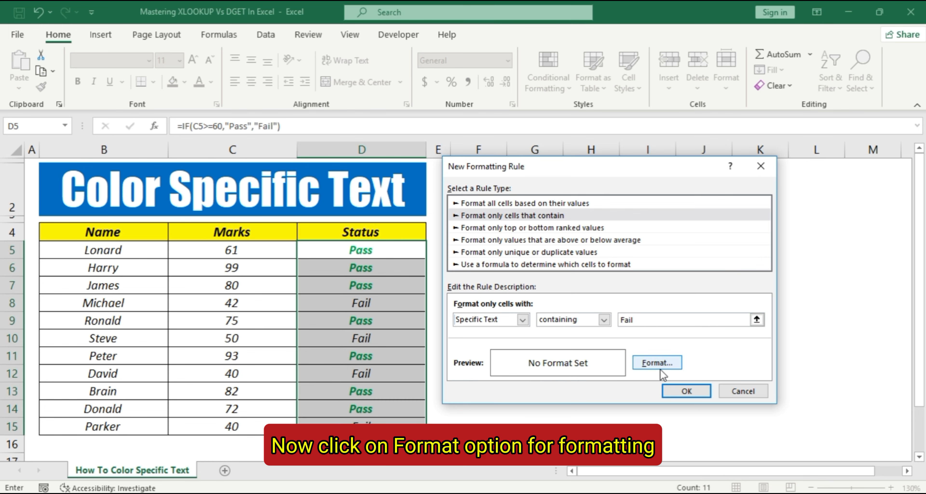
- Format the Fail rule with a bold italic red font and apply it to the status cells
click(652, 363)
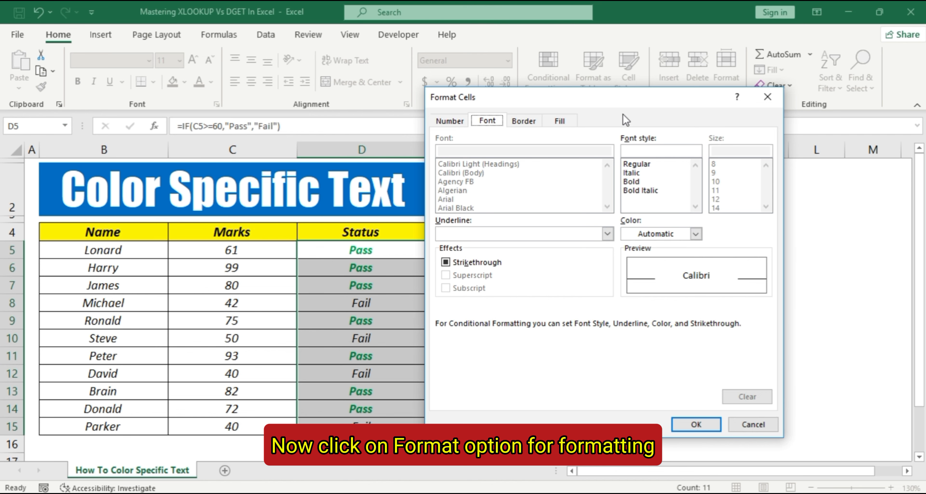
drag(623, 104, 629, 112)
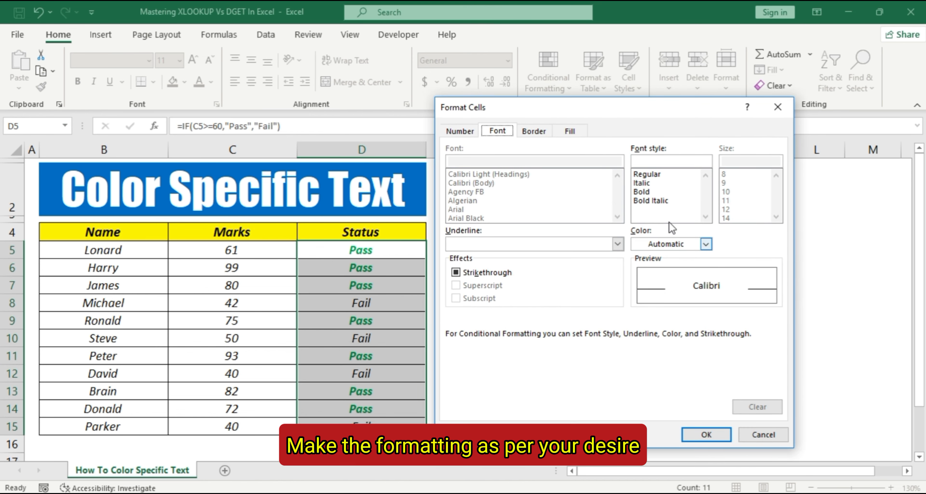
click(640, 200)
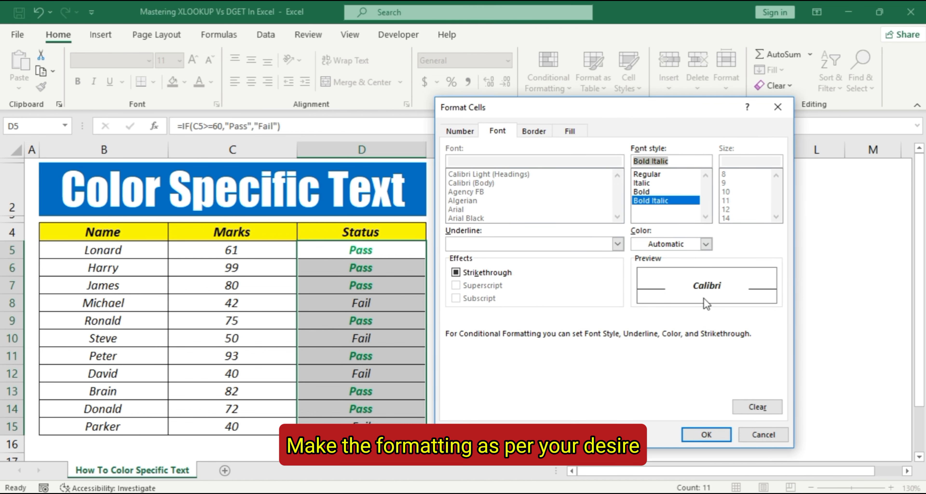
click(706, 244)
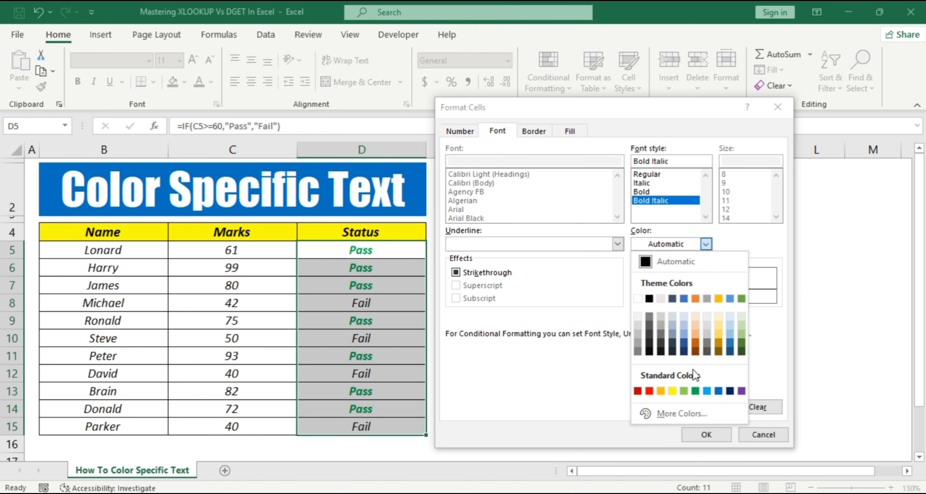
click(636, 393)
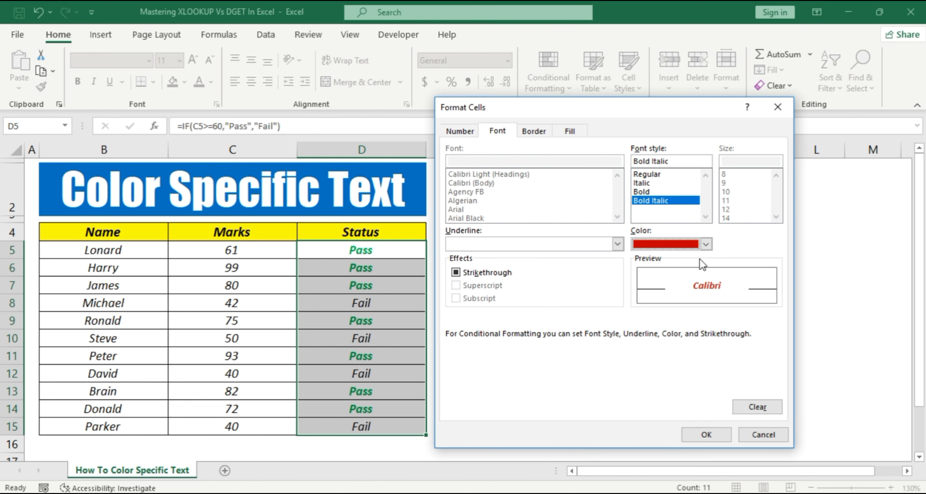
click(706, 244)
click(648, 391)
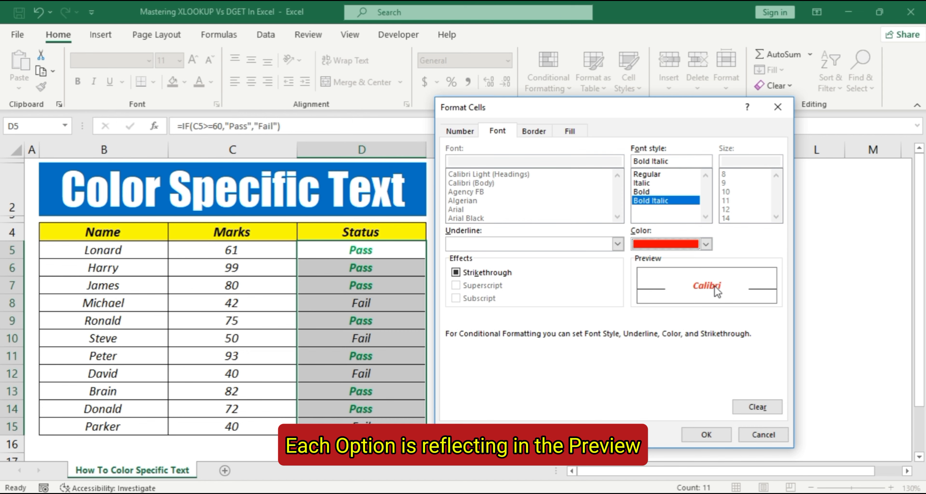
click(711, 430)
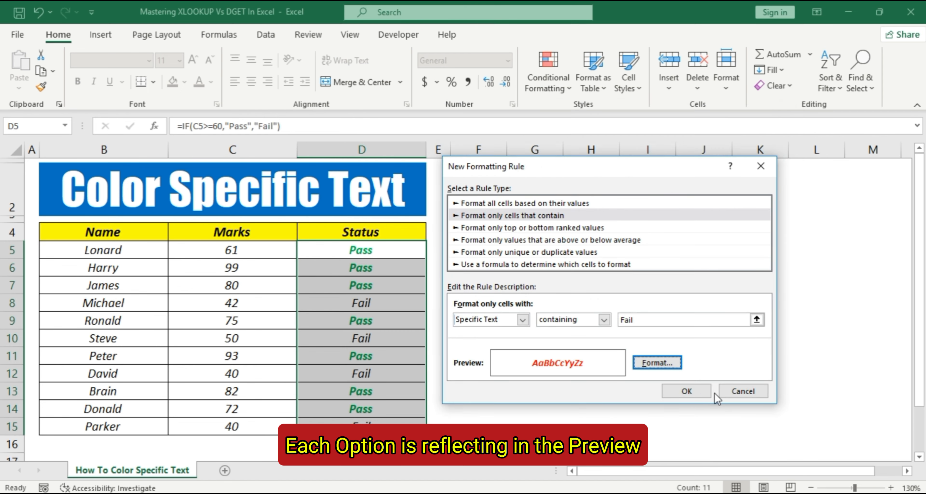
click(689, 389)
click(569, 356)
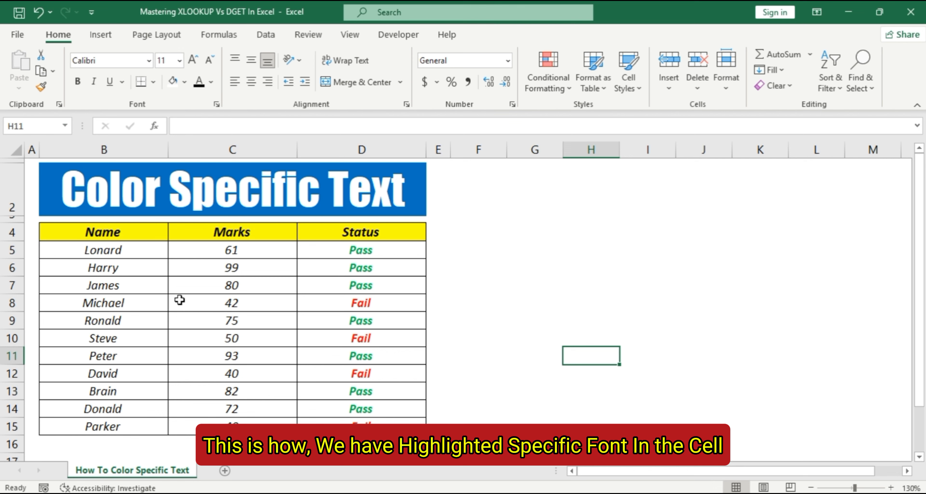
- Test the status colouring by setting the marks in C5 to 50 and back to 61
click(199, 254)
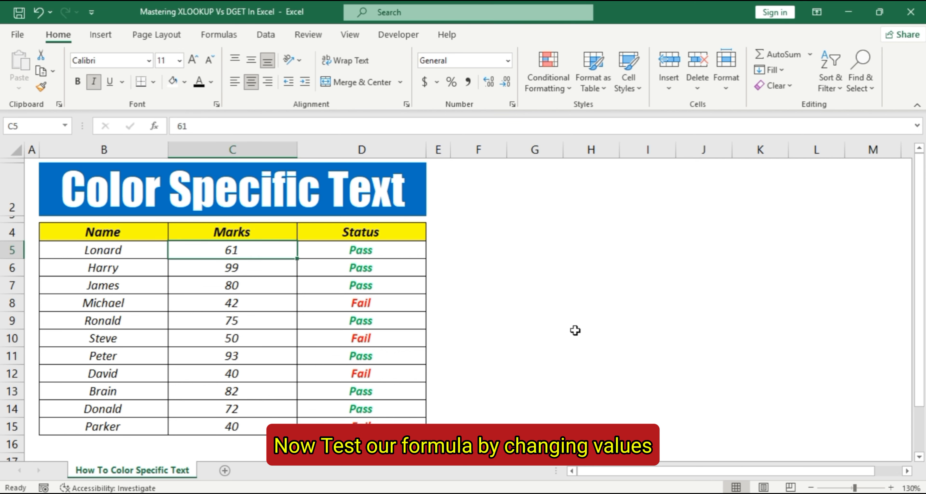
text(50)
key(Return)
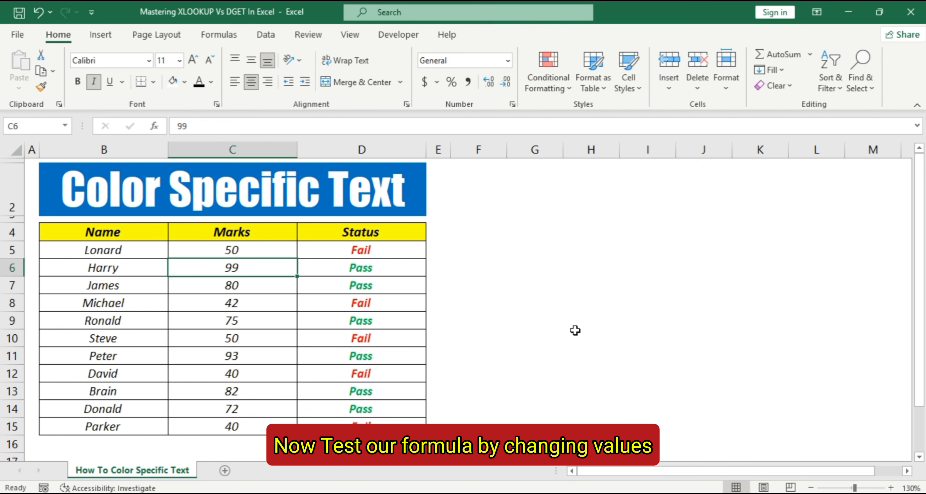
key(Up)
text(61)
key(Return)
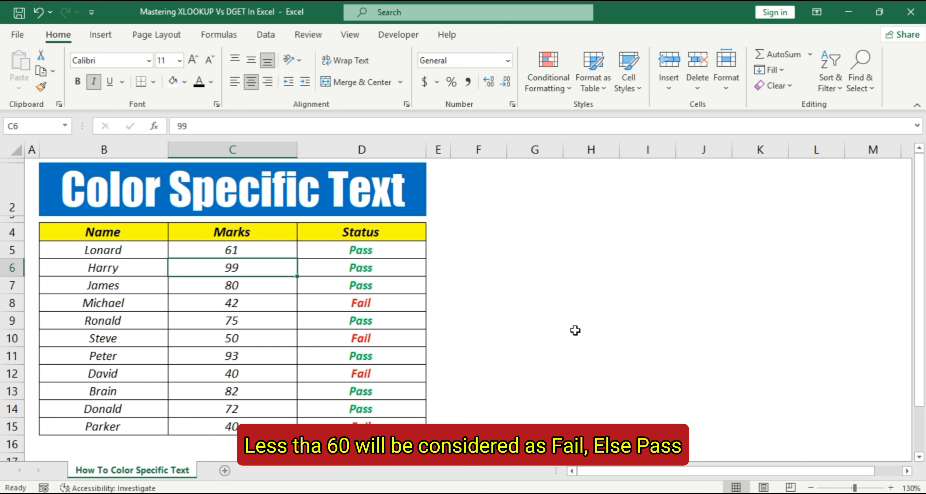
- Set the marks in C6 to 44
key(Down)
key(Down)
key(Up)
key(Up)
text(44)
key(Return)
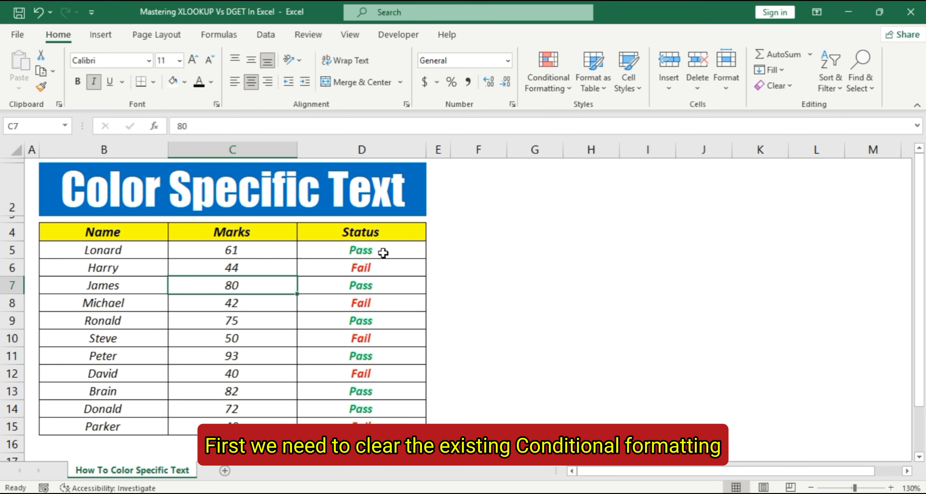
- Clear the conditional formatting rules from the status cells D5:D15
drag(382, 252, 380, 420)
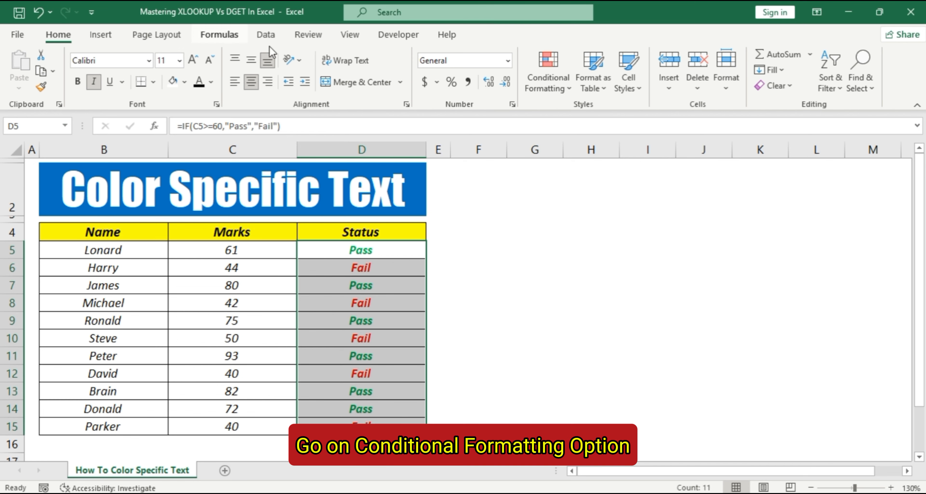
click(551, 93)
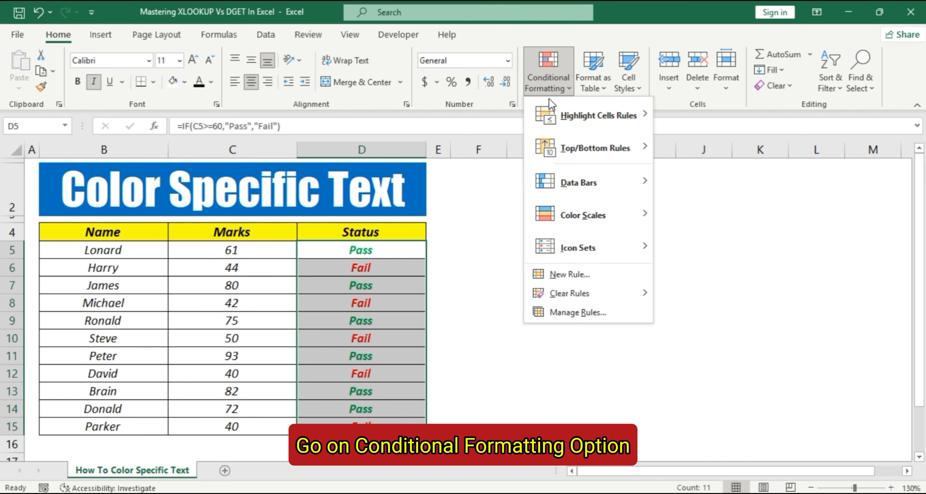
click(575, 297)
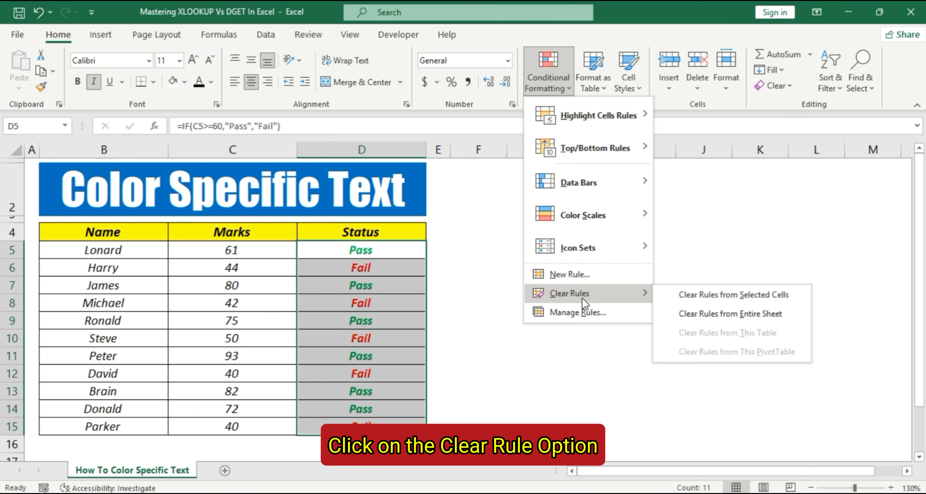
click(675, 295)
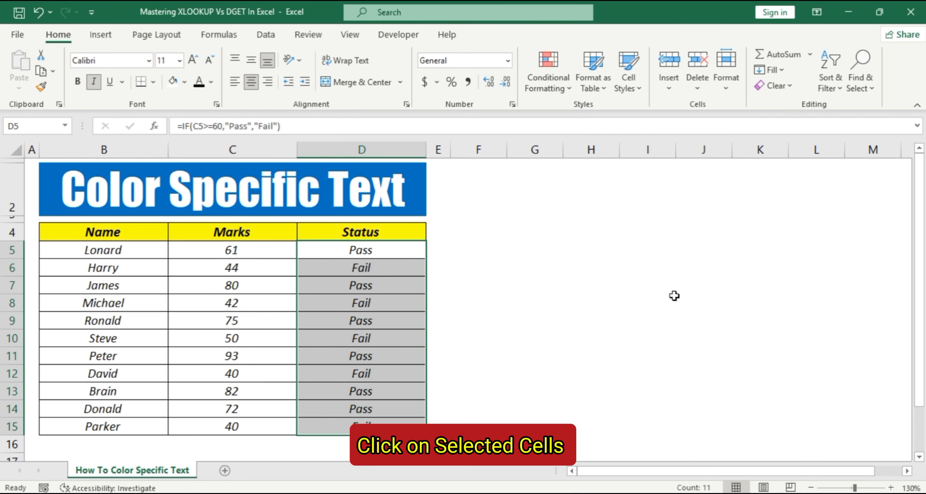
click(645, 321)
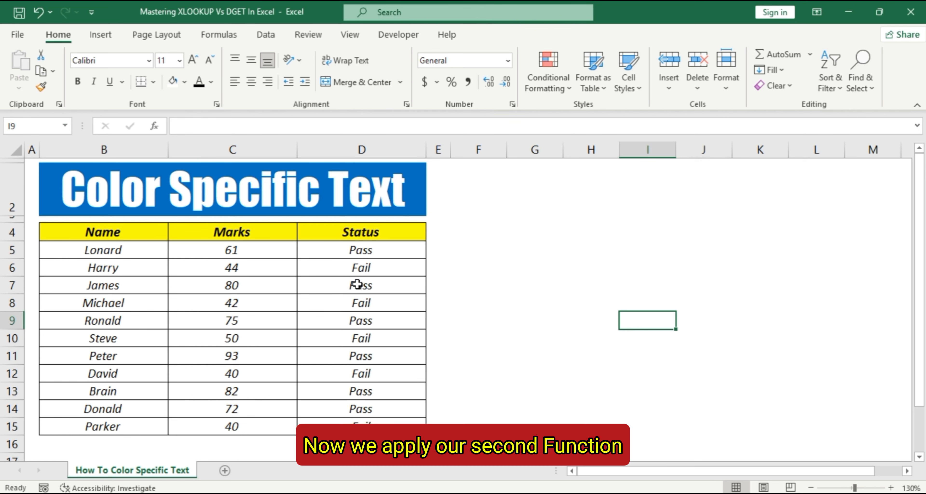
- Highlight the status cells D5:D15 containing the text "Fail" with Light Red Fill with Dark Red Text
drag(367, 251, 361, 426)
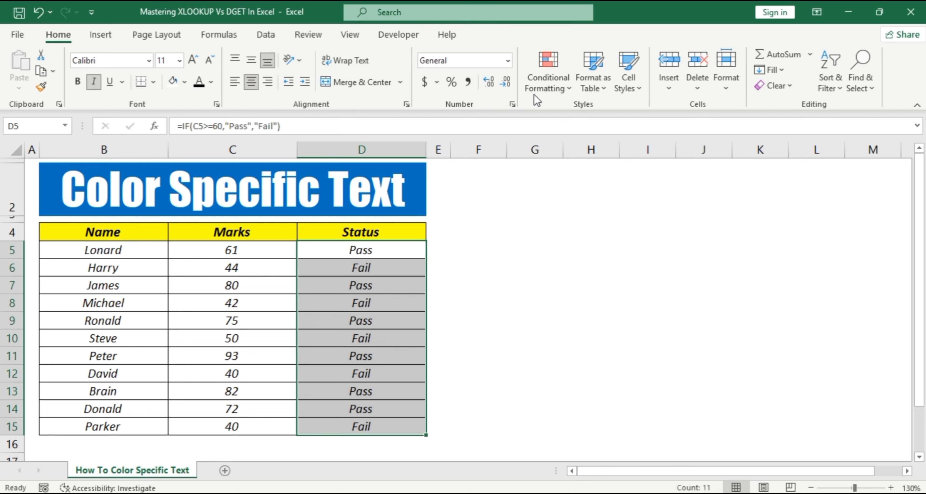
click(564, 90)
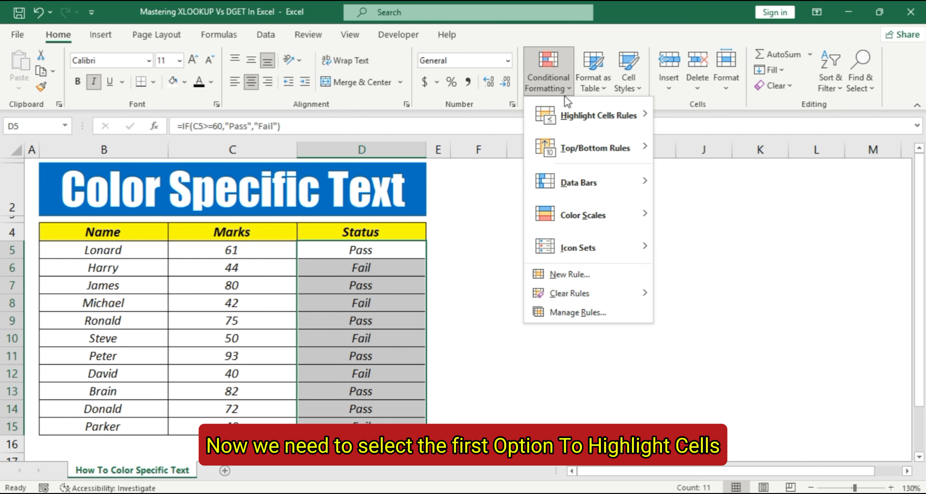
mouse_move(568, 118)
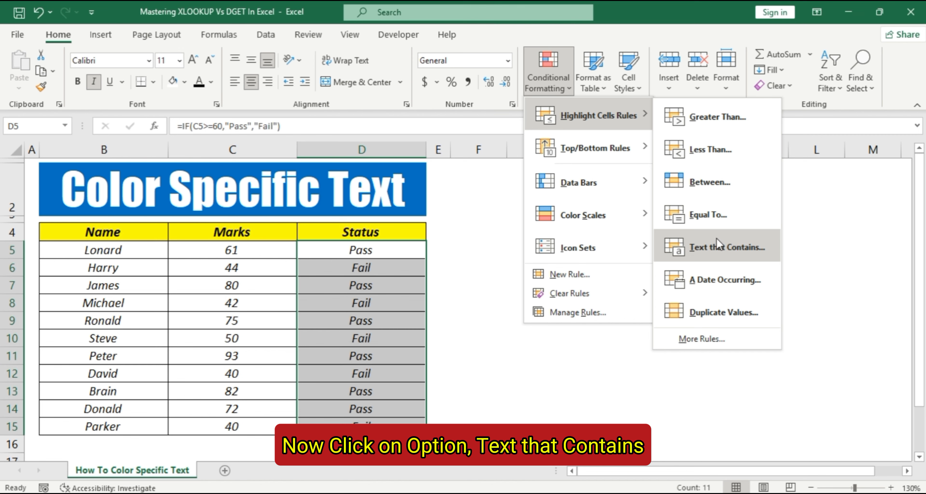
click(708, 246)
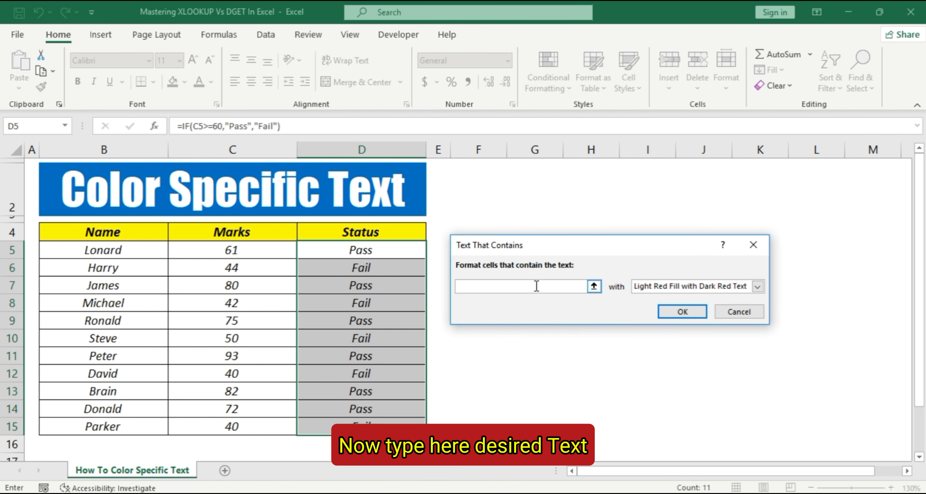
text(F)
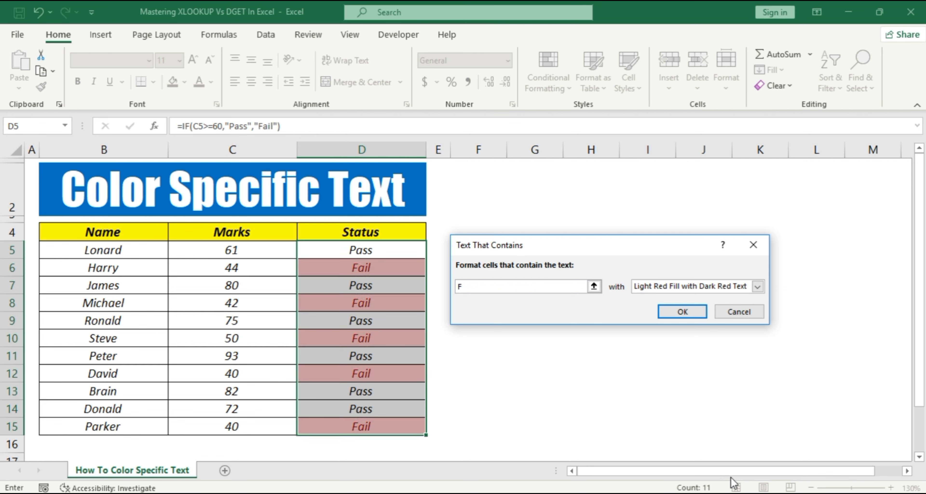
text(ail)
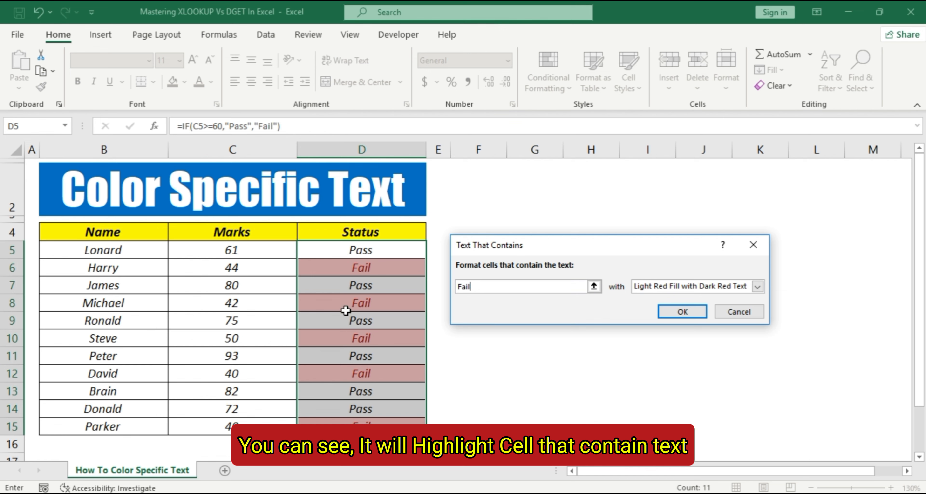
click(667, 313)
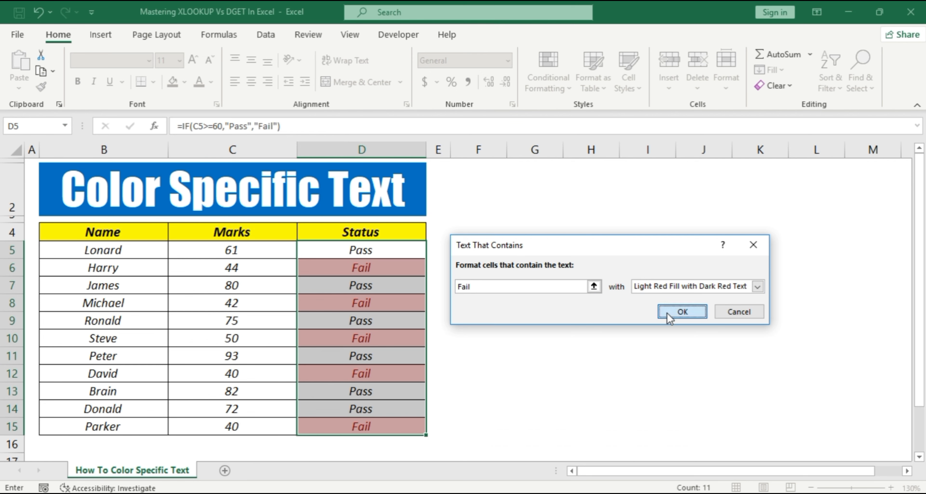
click(665, 314)
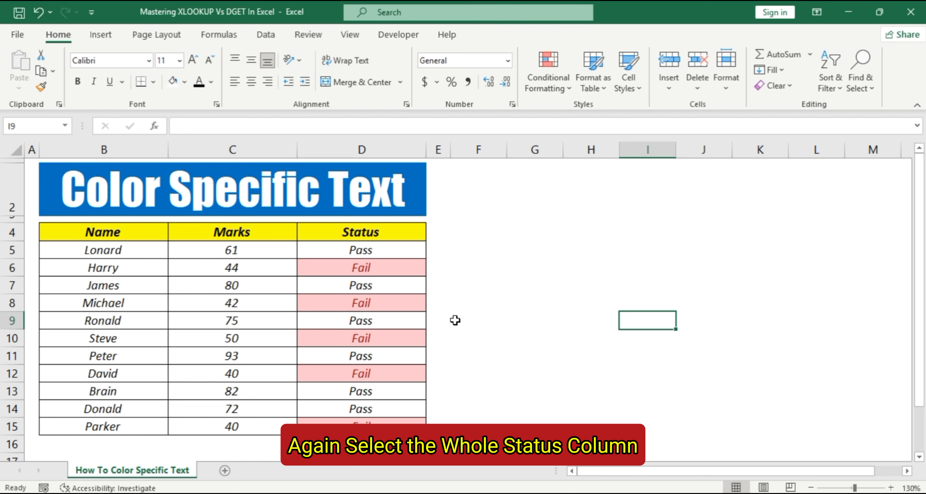
- Highlight the status cells D5:D15 containing the text "Pass" with Green Fill with Dark Green Text
drag(373, 251, 377, 423)
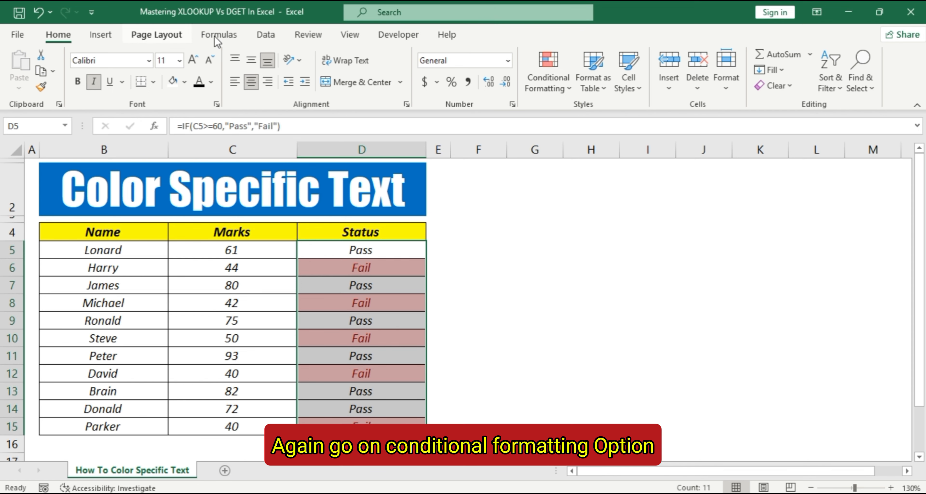
click(564, 84)
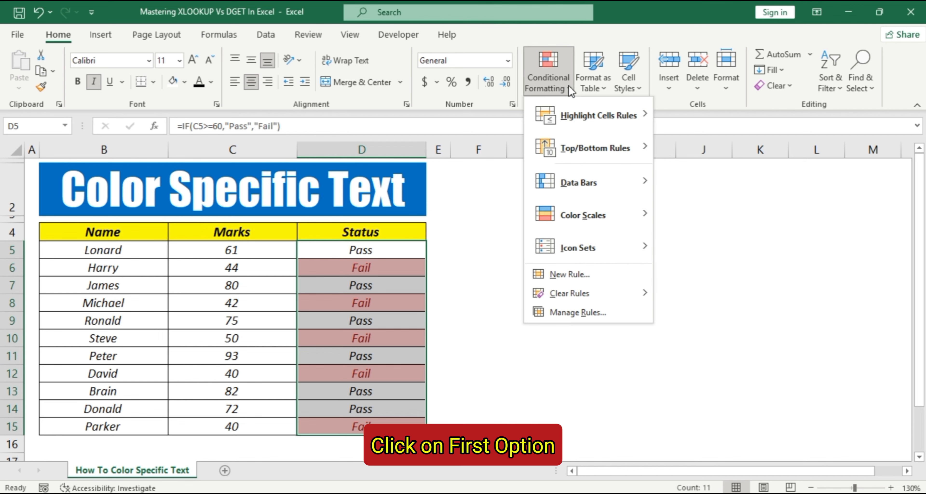
mouse_move(557, 116)
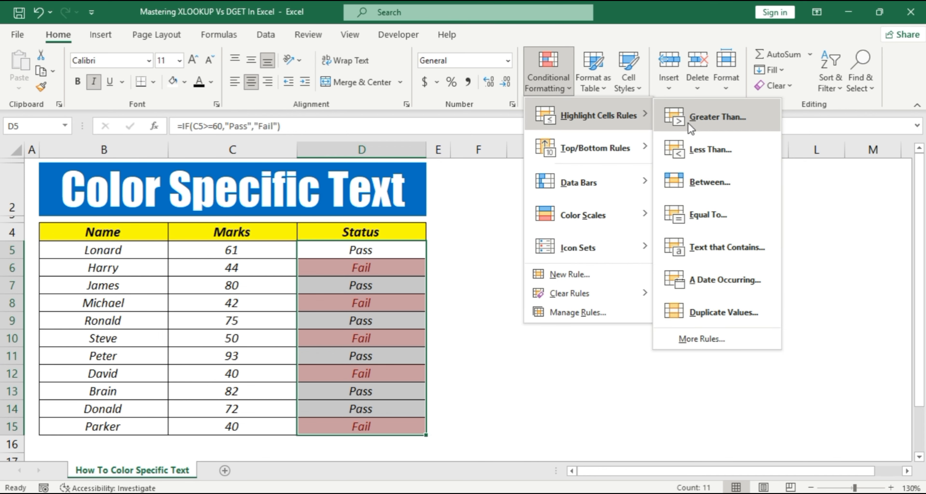
click(706, 243)
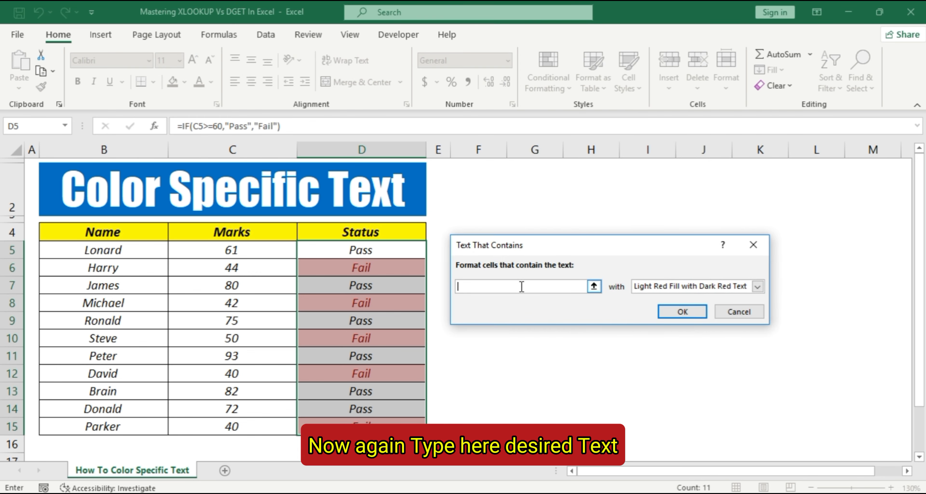
text(Pass)
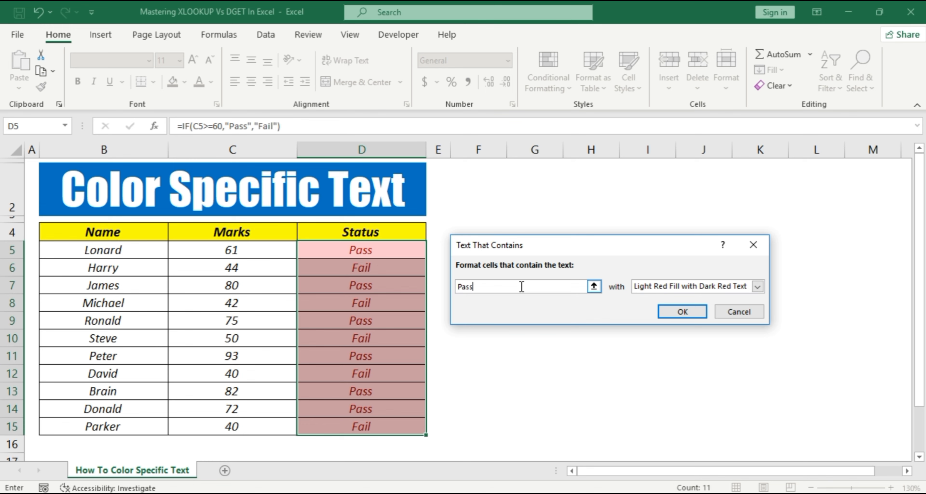
click(649, 286)
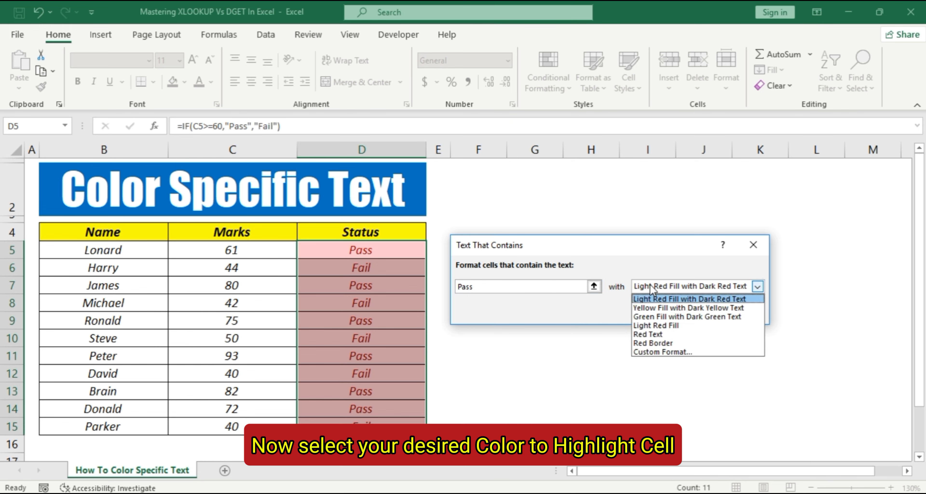
click(647, 316)
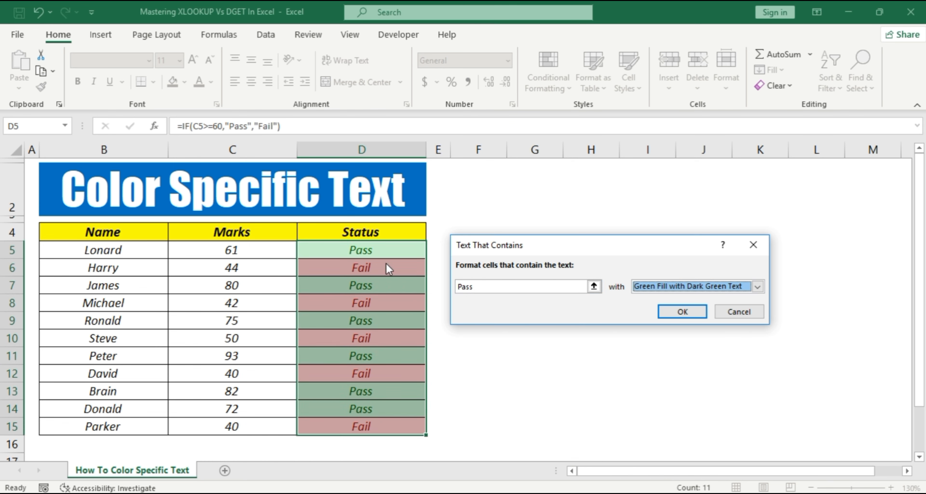
click(668, 315)
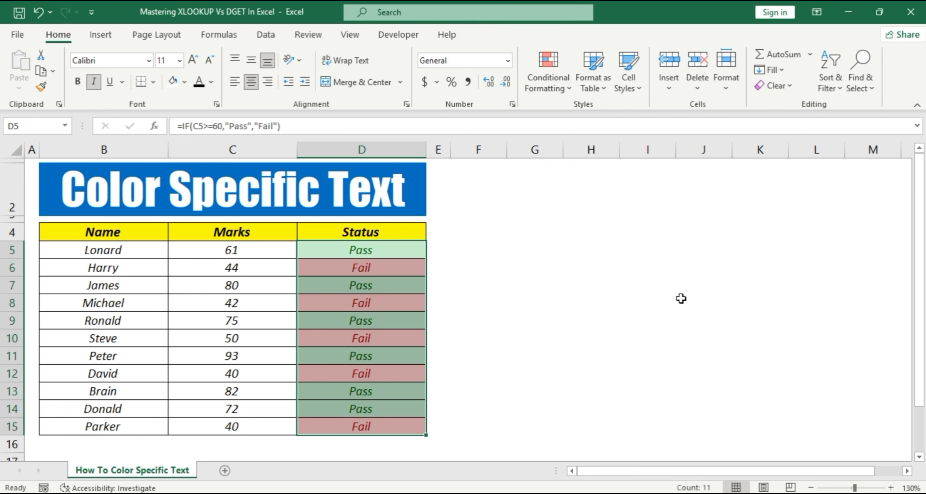
click(679, 298)
- Test the cell highlighting by setting the marks in C6 to 60 and then to 30
click(248, 268)
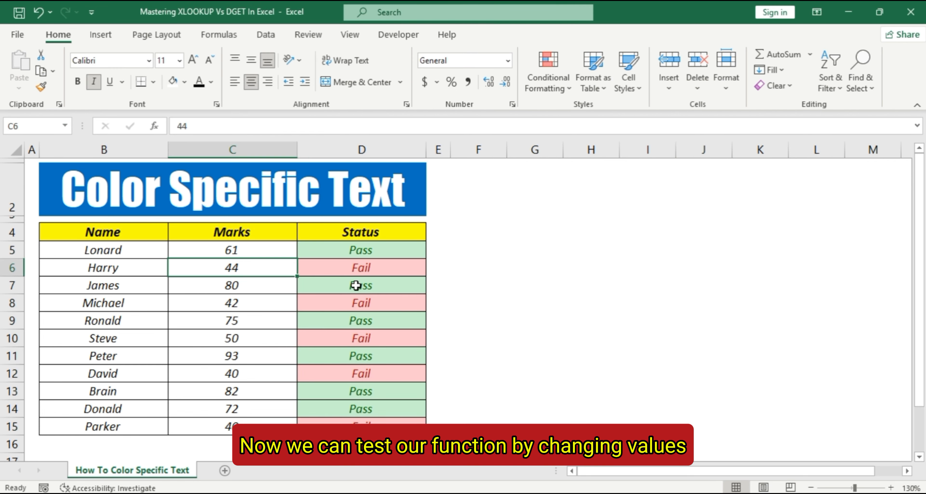
text(60)
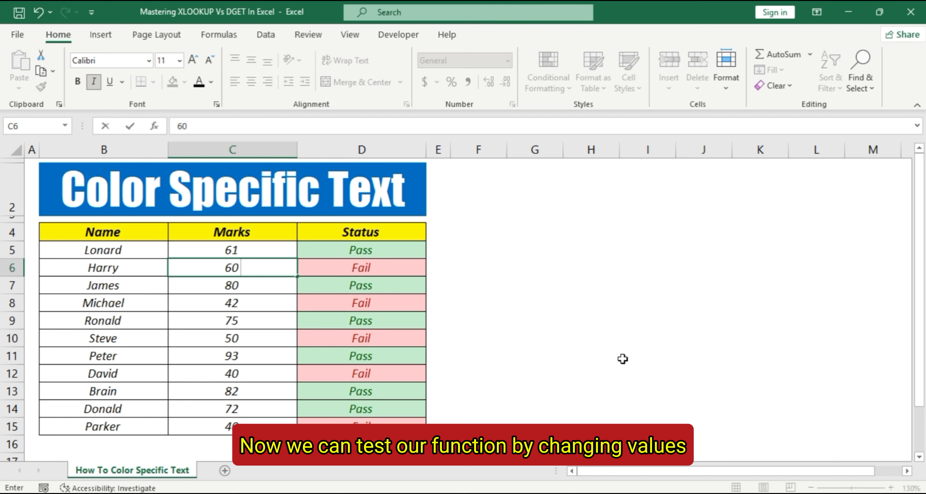
key(Return)
key(Up)
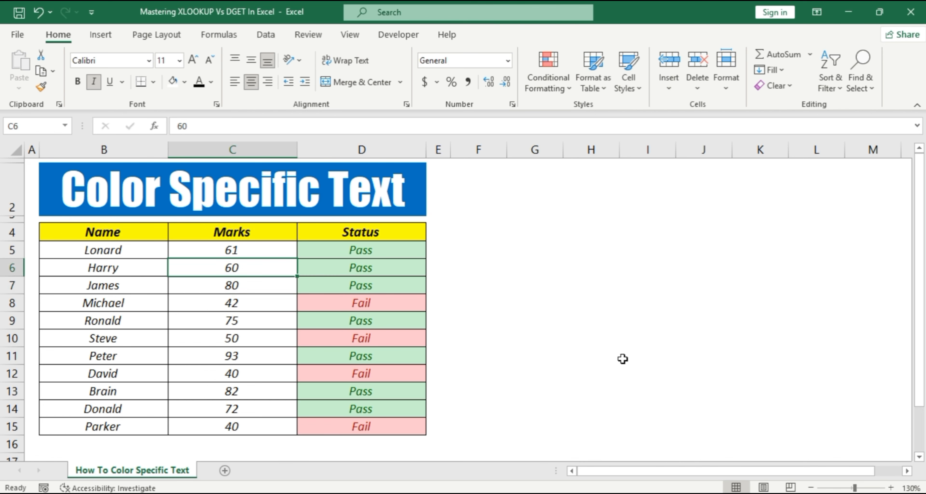
text(30)
key(Return)
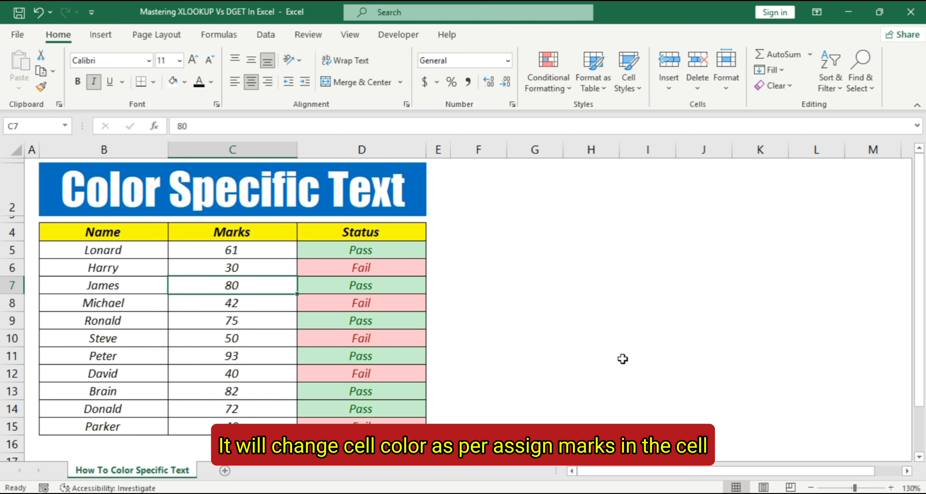
- Make the text in the status cells D5:D15 bold
drag(411, 248, 387, 426)
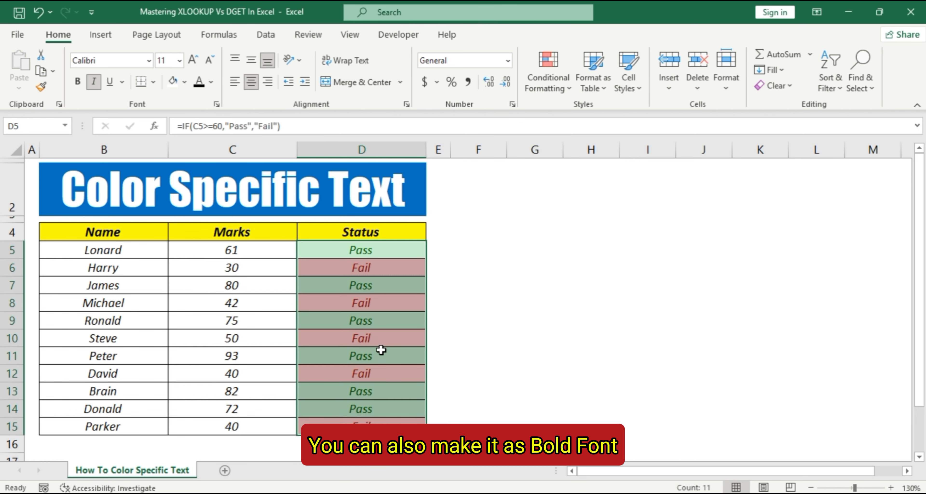
click(78, 82)
click(521, 289)
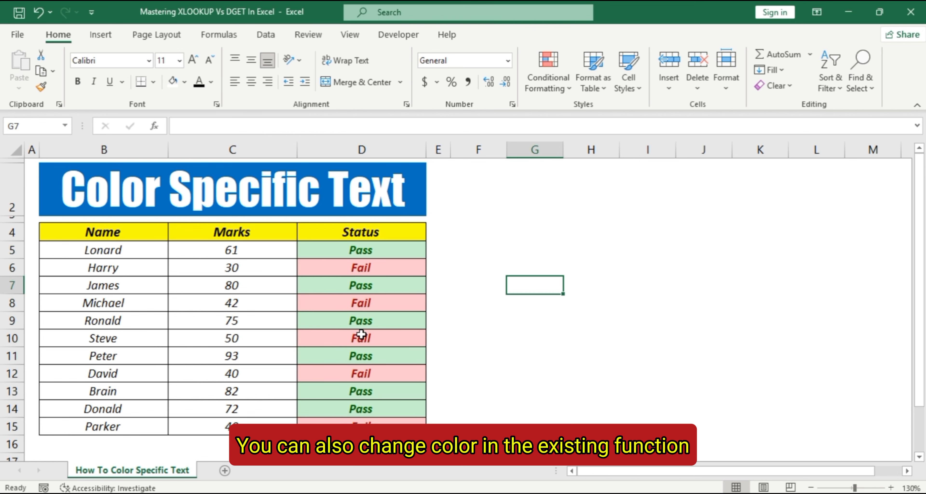
- Edit the existing "Pass" conditional formatting rule on D5:D15 to use a Bold Italic font style and apply it
drag(370, 252, 368, 420)
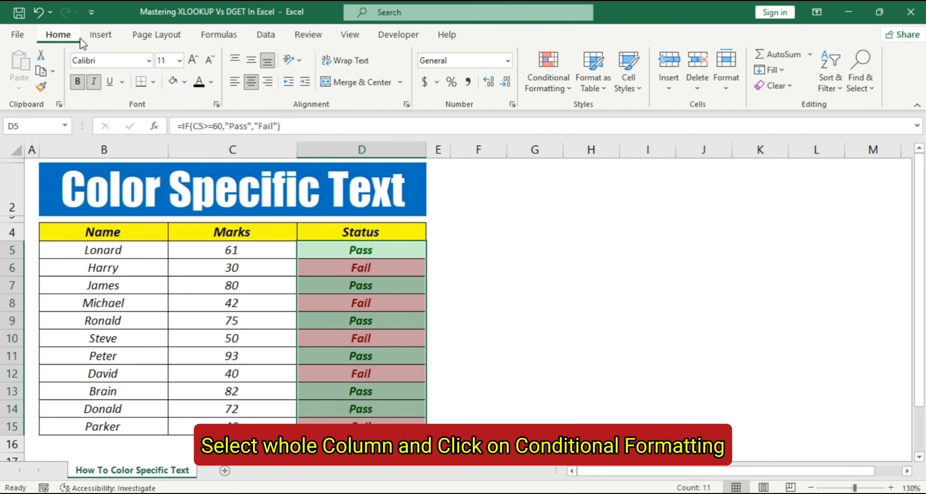
click(543, 90)
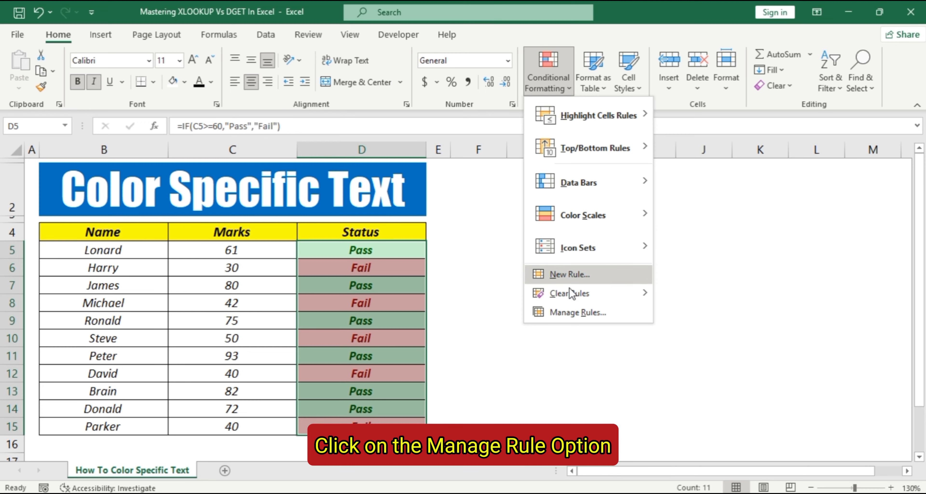
click(560, 313)
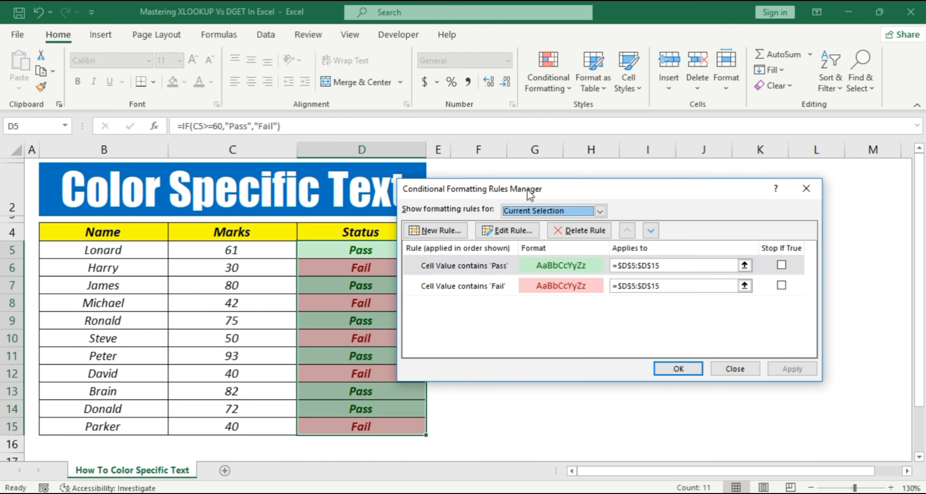
drag(527, 189, 564, 199)
double_click(540, 274)
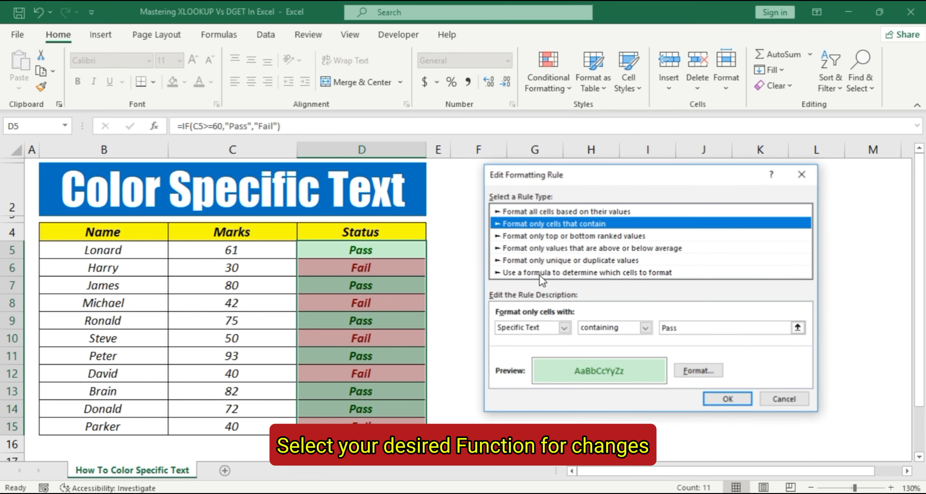
click(688, 373)
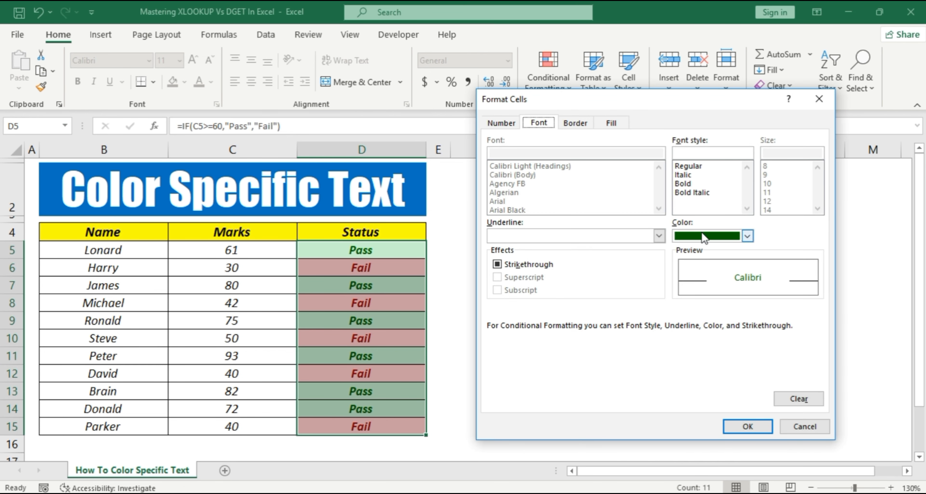
click(691, 192)
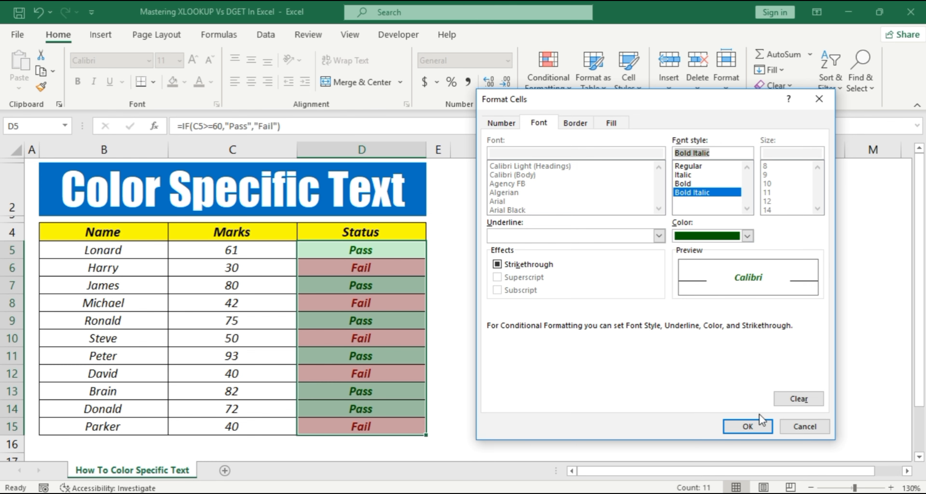
click(756, 423)
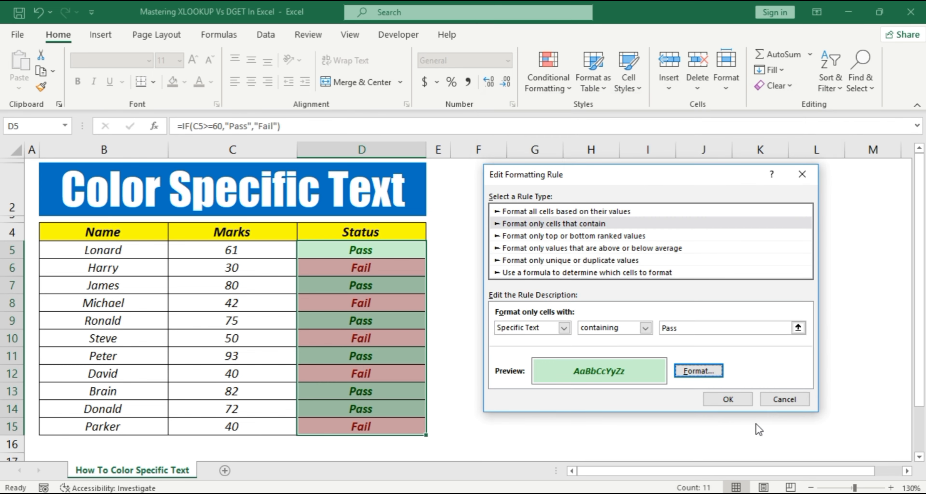
click(736, 397)
click(736, 384)
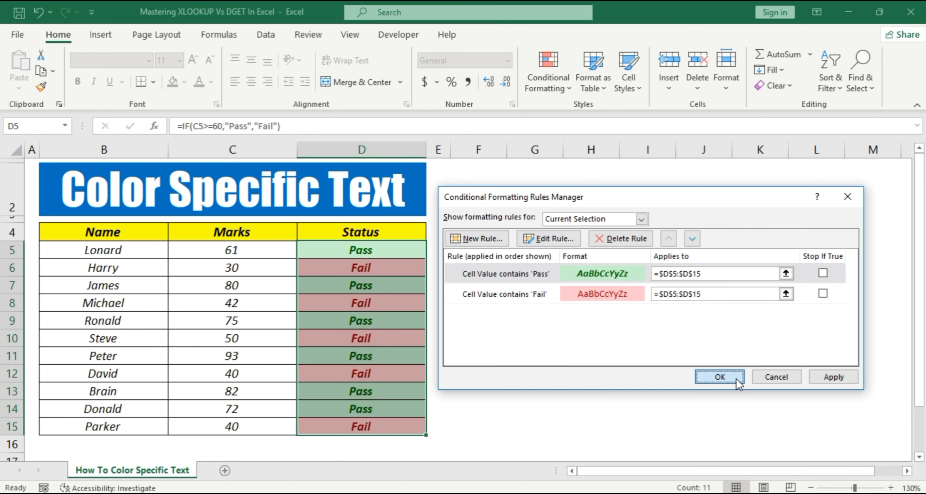
click(833, 376)
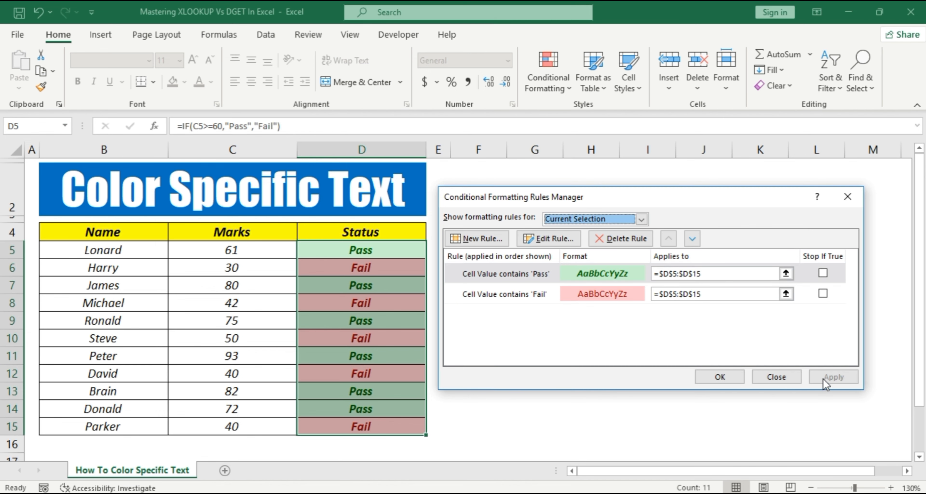
click(721, 379)
click(503, 340)
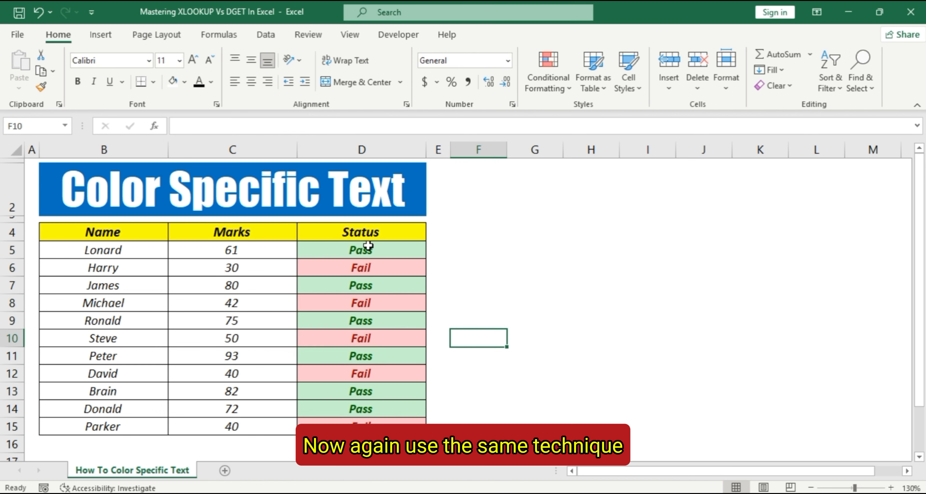
- Edit the existing "Fail" conditional formatting rule on D5:D15 to use a Bold Italic font style and apply it
drag(362, 250, 375, 418)
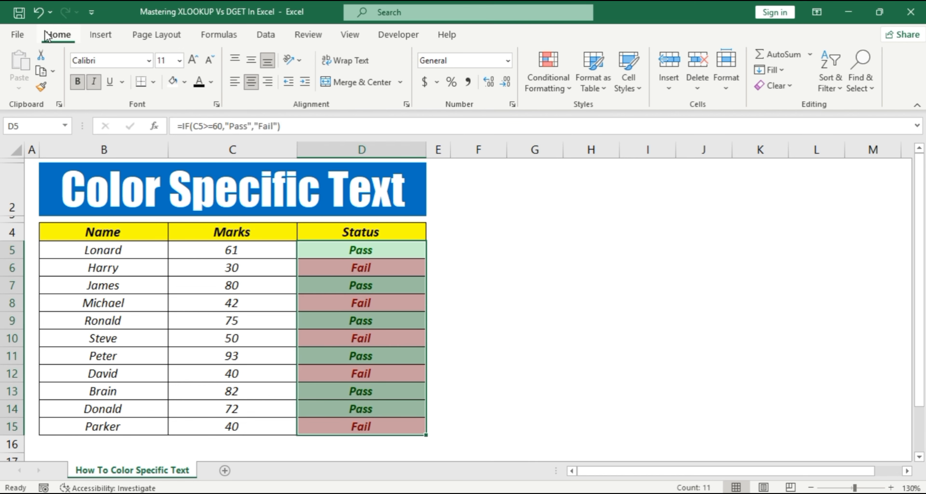
click(538, 76)
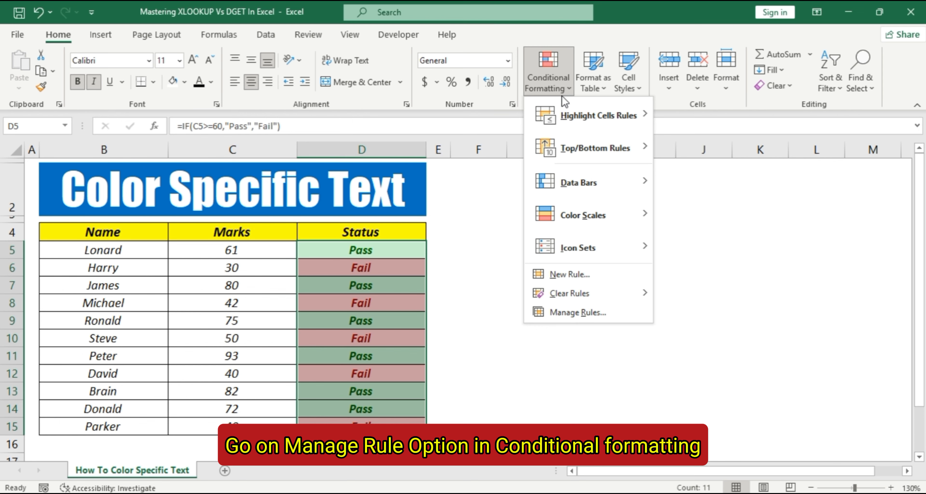
click(575, 311)
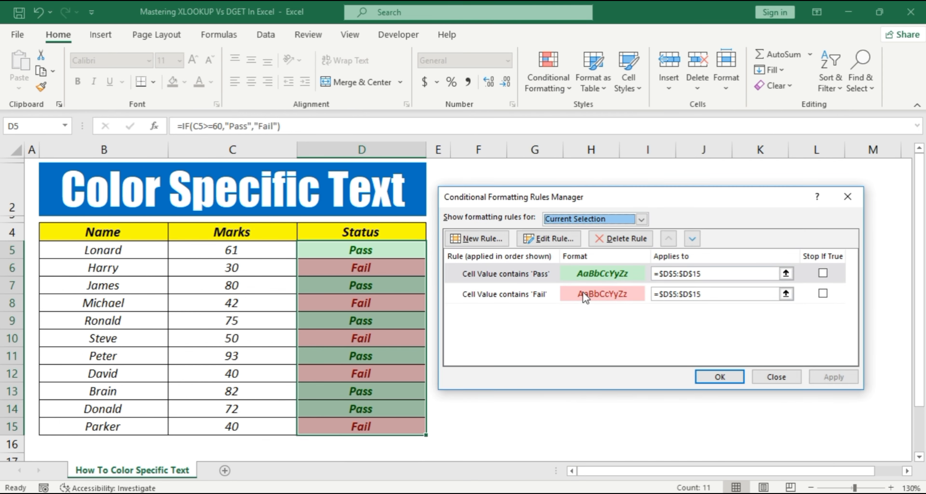
double_click(578, 314)
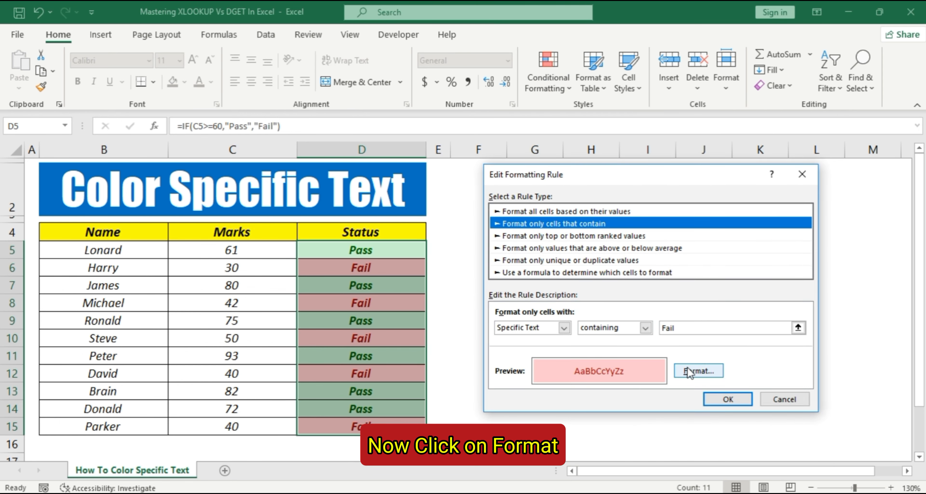
click(698, 370)
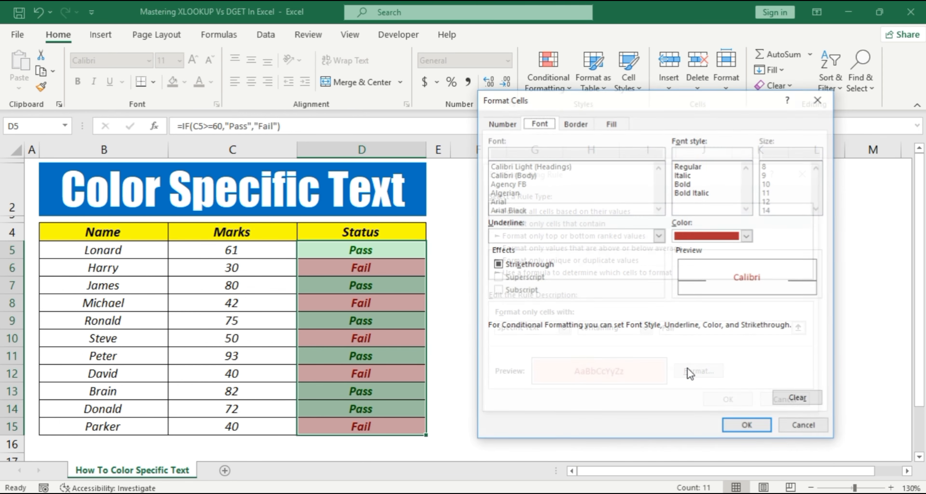
click(699, 195)
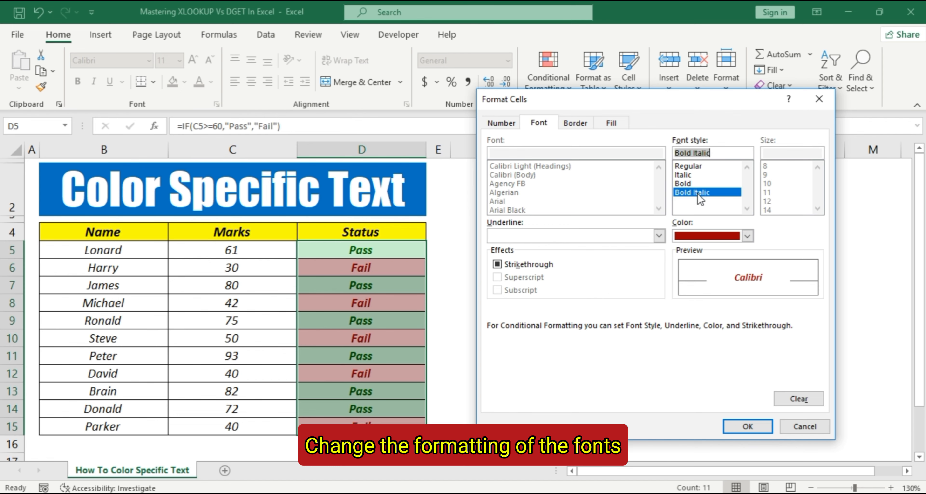
click(767, 427)
click(751, 400)
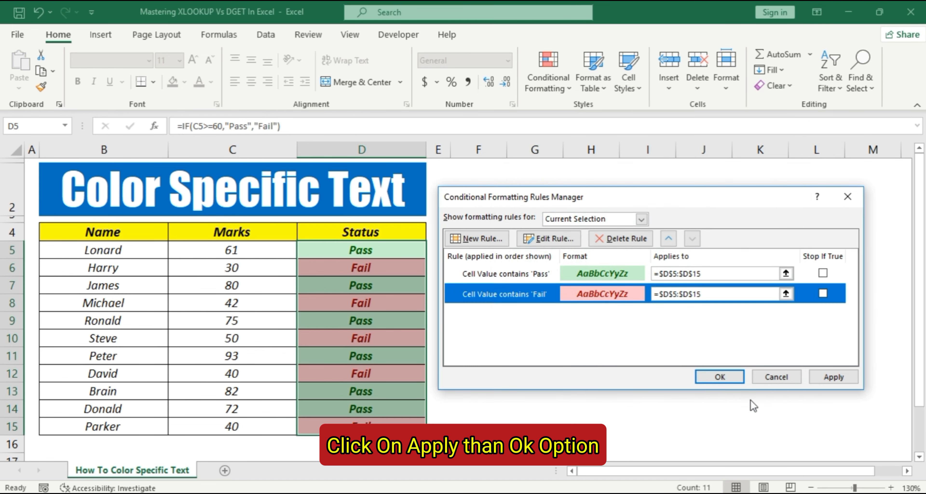
click(827, 373)
click(732, 377)
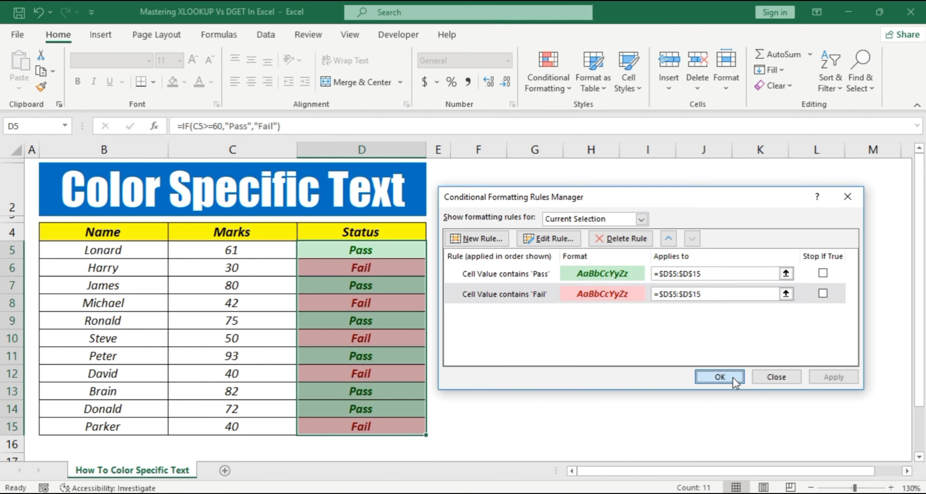
click(733, 376)
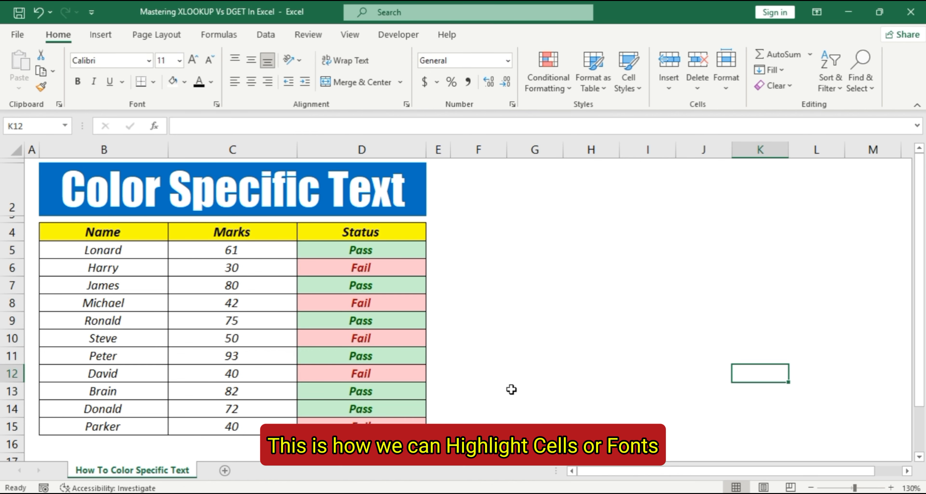